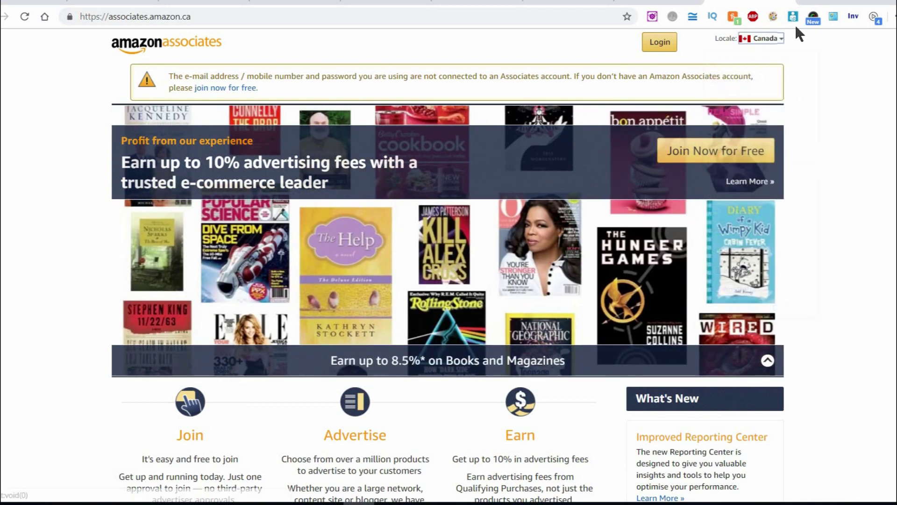
- Switch the Amazon Associates site's locale to France and look over its home page
click(766, 40)
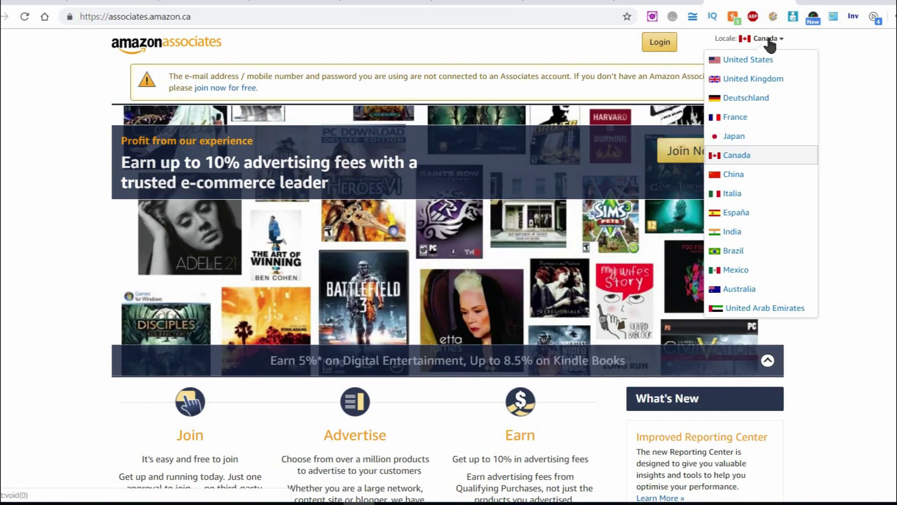
click(736, 119)
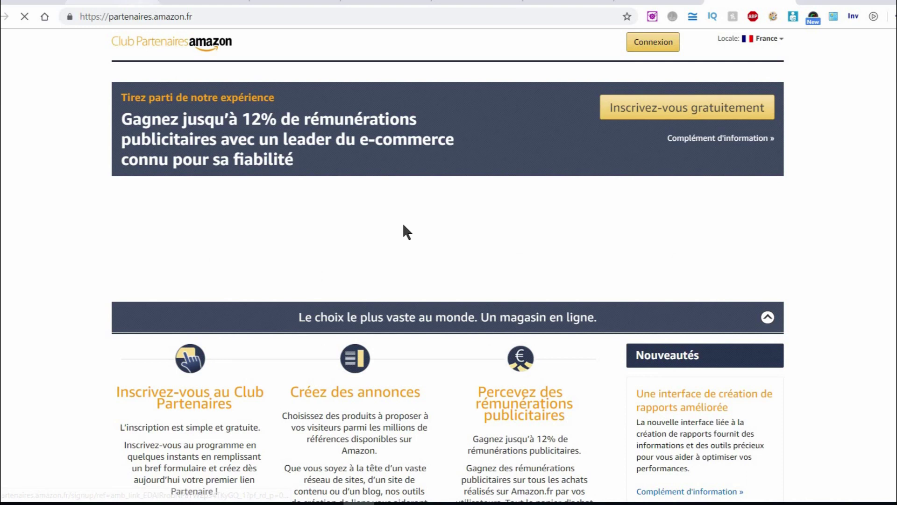
scroll(407, 231, down, 1)
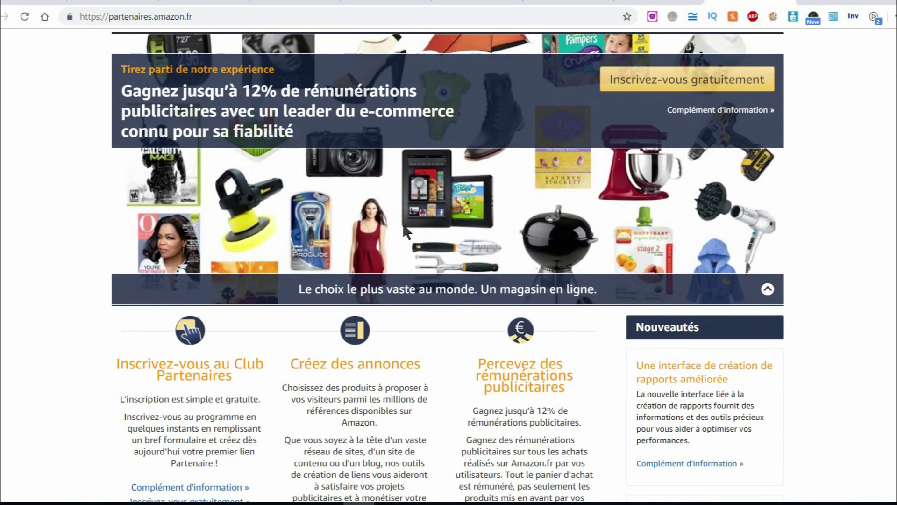
scroll(404, 229, up, 1)
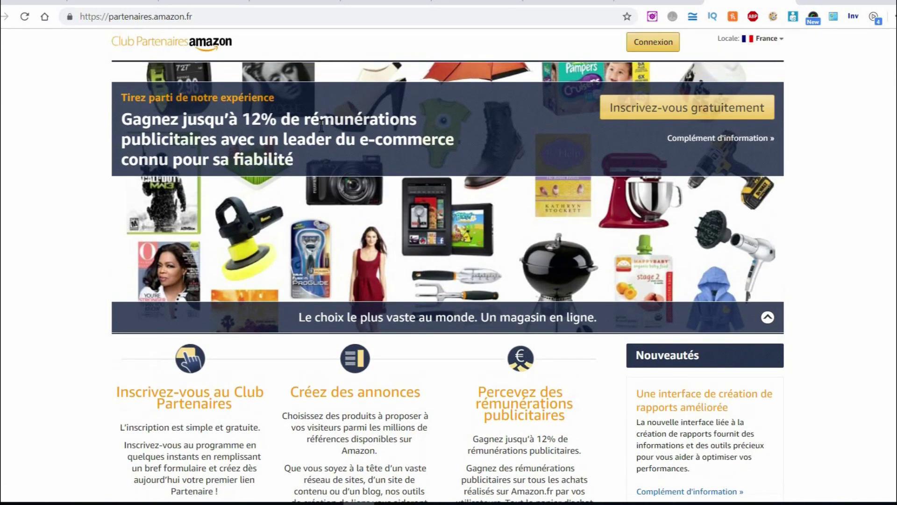
- Set the Associates site's locale to Canada and start the free sign-up
click(769, 39)
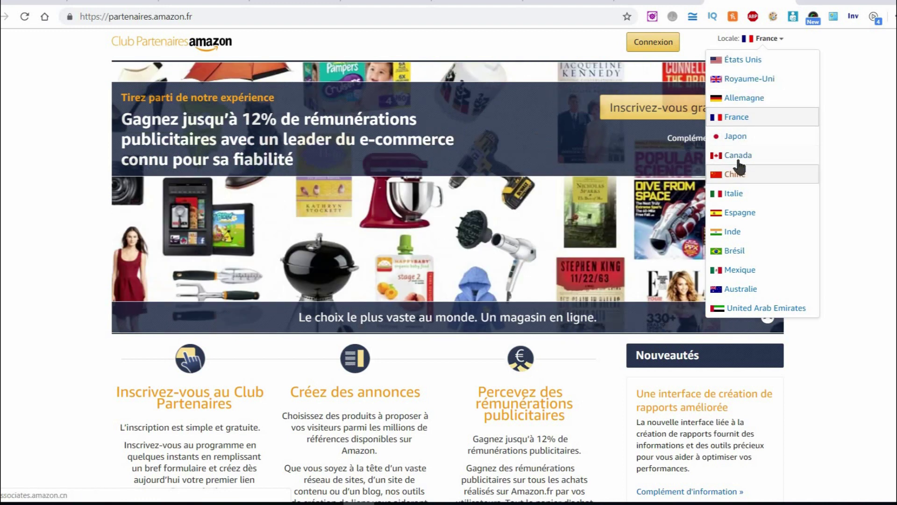
click(742, 159)
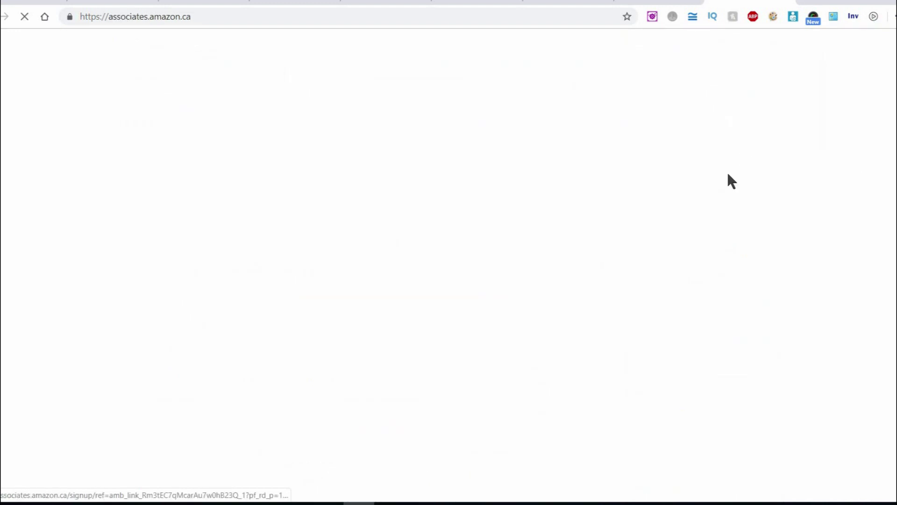
scroll(572, 203, down, 1)
scroll(569, 196, down, 1)
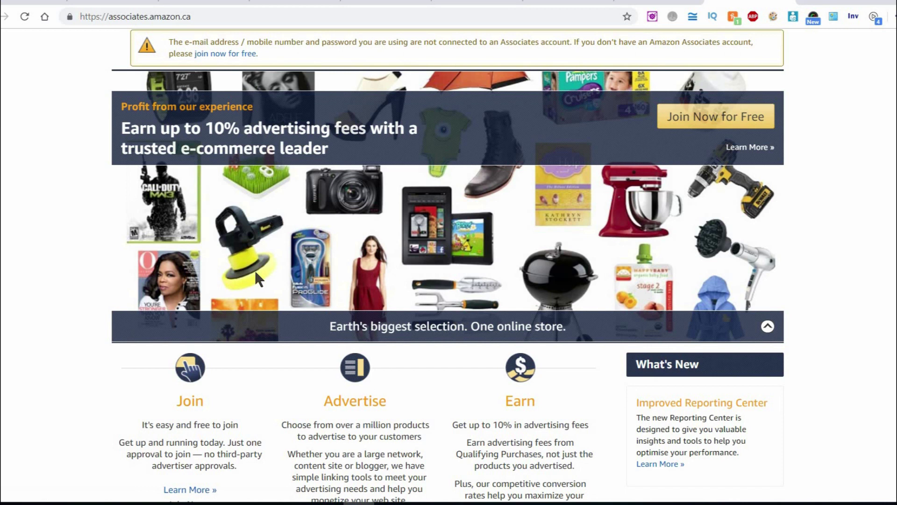
scroll(256, 273, up, 2)
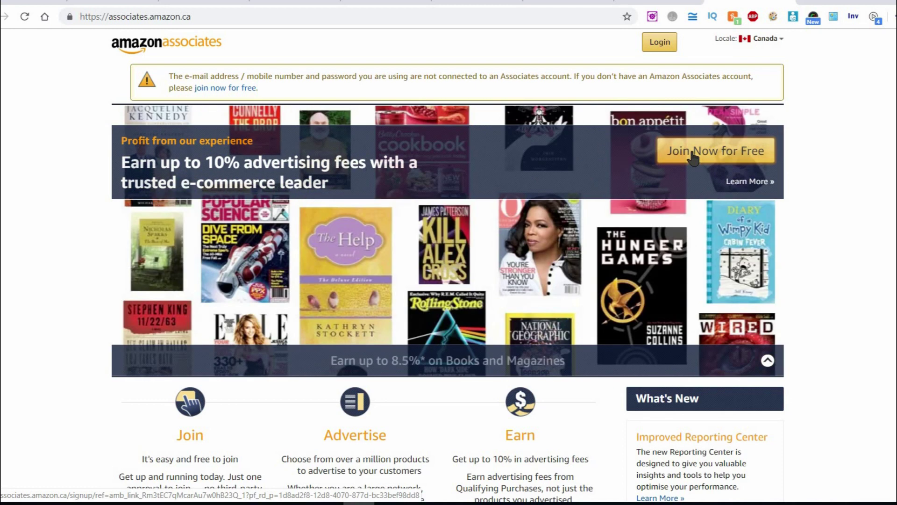
click(694, 154)
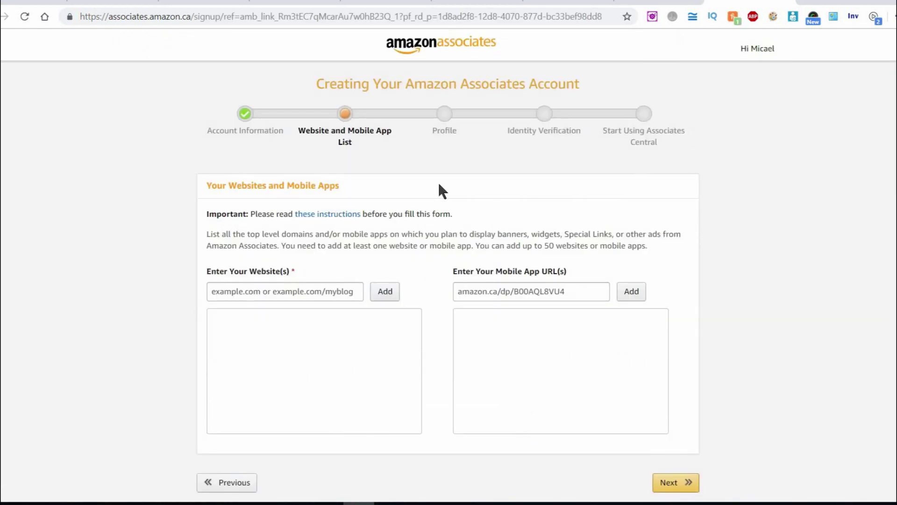
- Add the applicant's Facebook profile address to the website list and continue to the Profile stage
scroll(439, 181, down, 1)
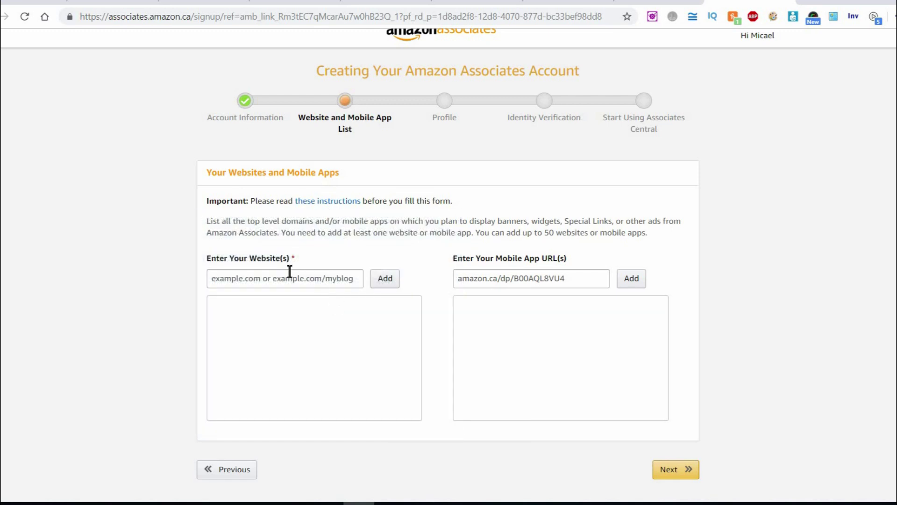
click(286, 278)
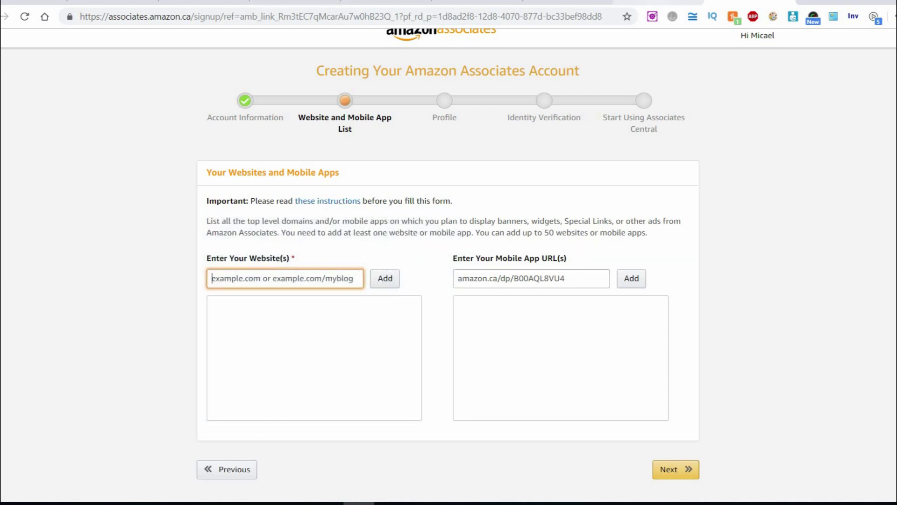
key(ctrl+Tab)
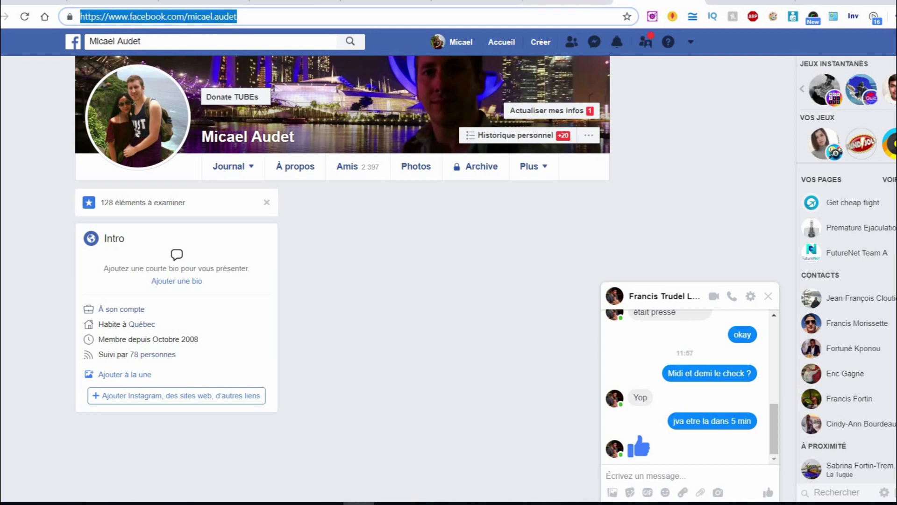
key(ctrl+shift+Tab)
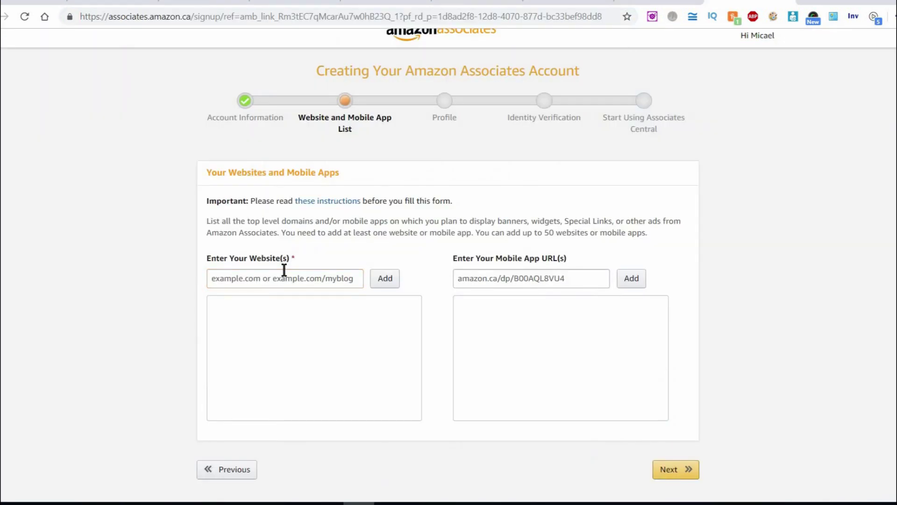
text(https://www.facebook.com/micael.audet)
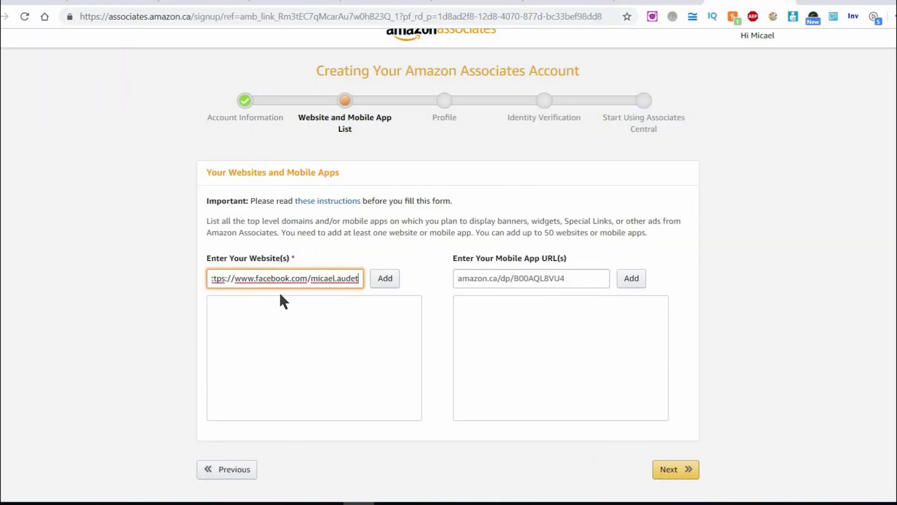
click(384, 281)
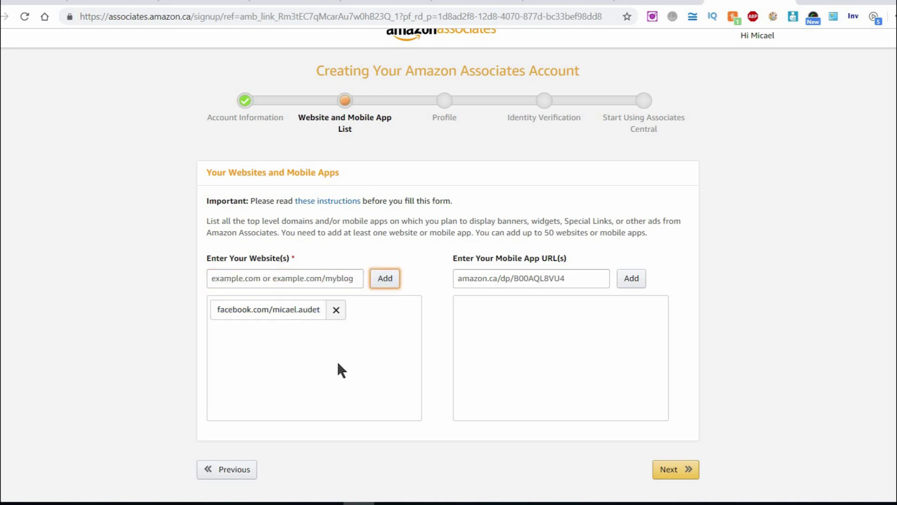
click(666, 472)
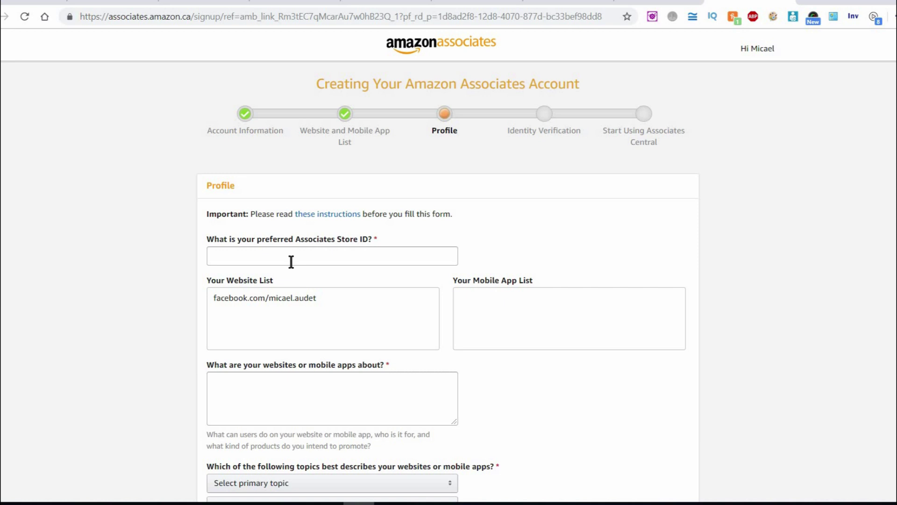
- Enter "miclabtv" as the preferred Associates Store ID
scroll(291, 262, down, 6)
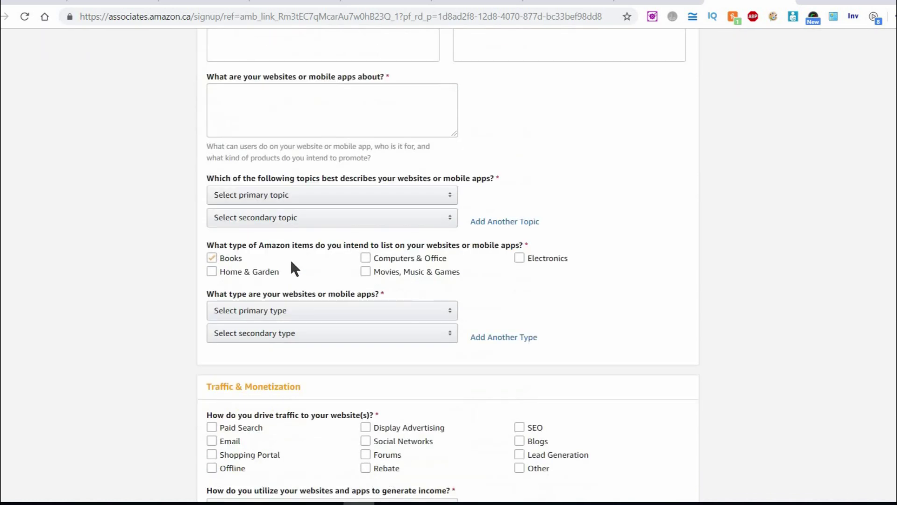
scroll(291, 262, up, 6)
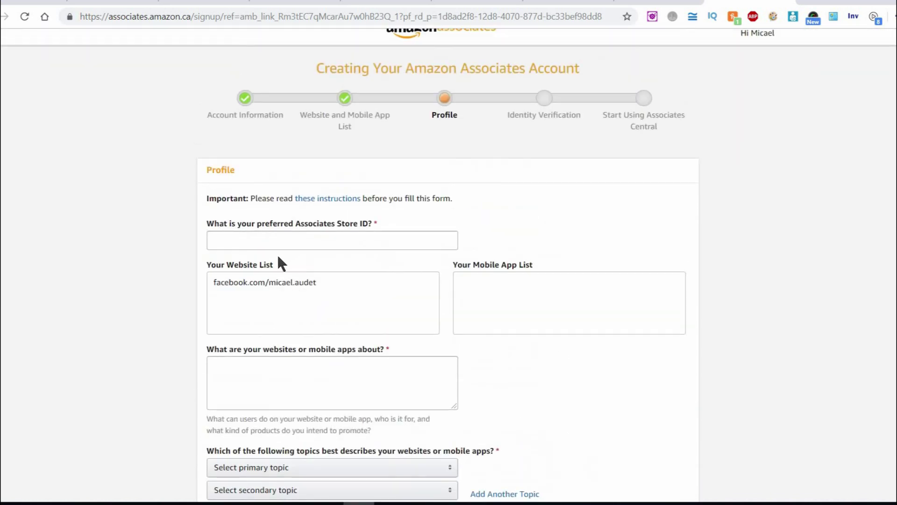
scroll(186, 248, down, 10)
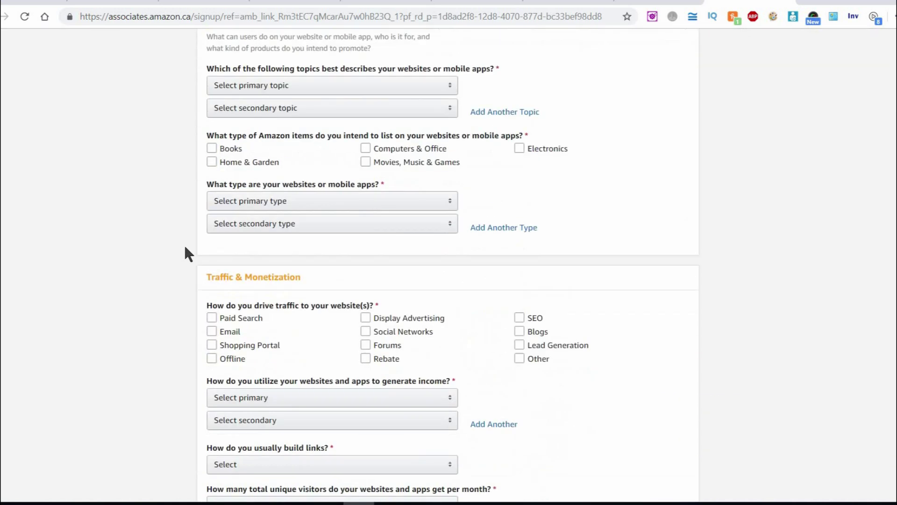
scroll(185, 247, up, 7)
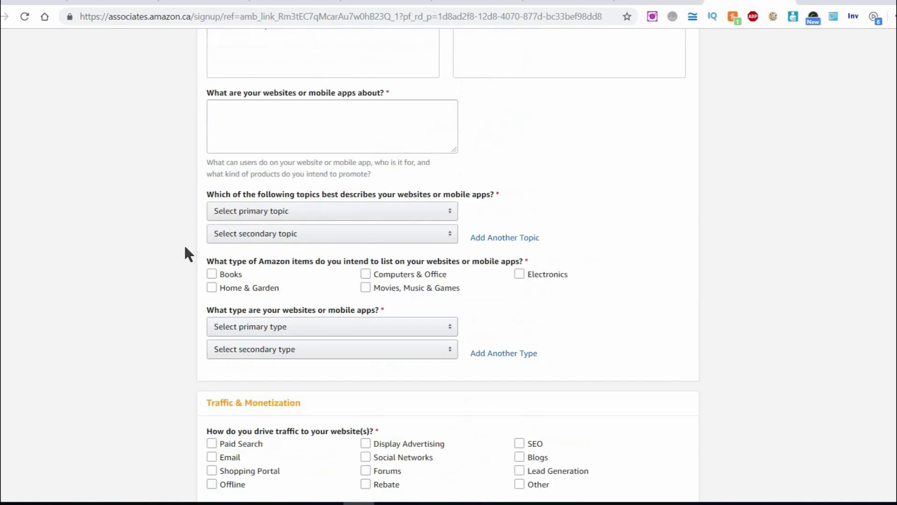
scroll(185, 247, up, 2)
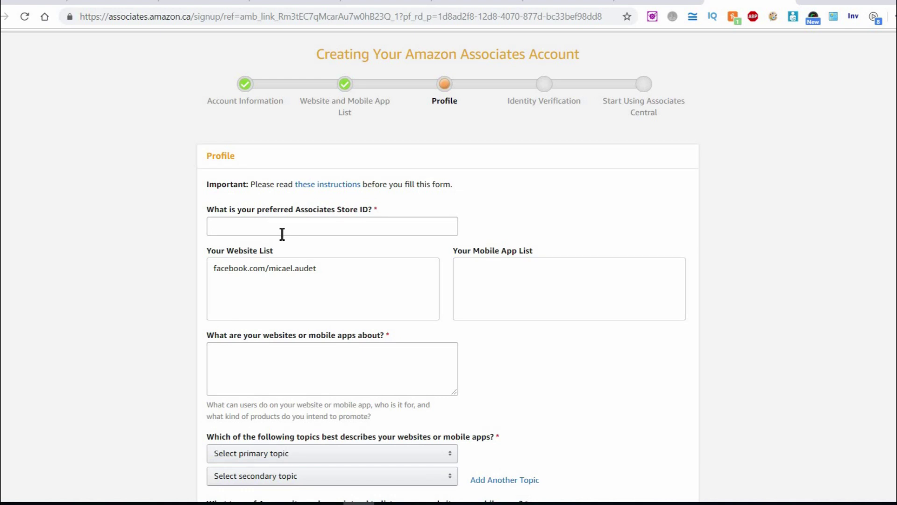
click(284, 229)
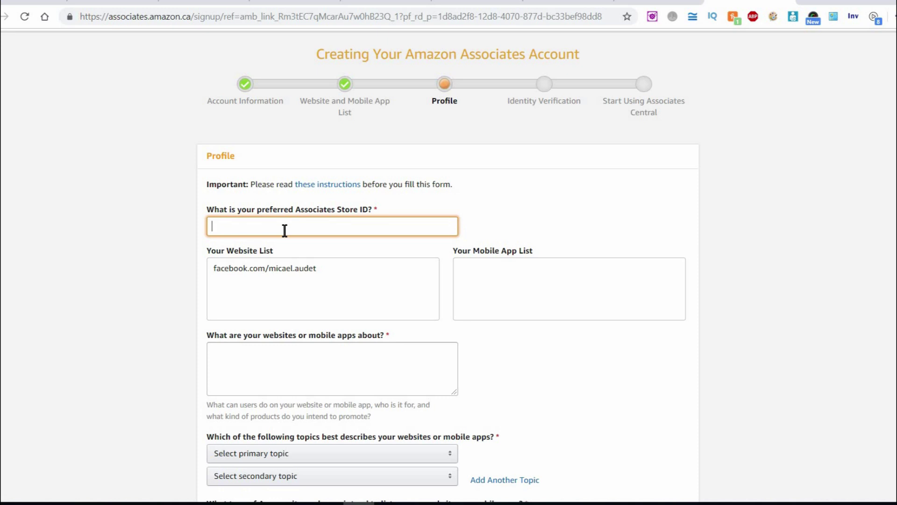
text(miclabtv)
- Describe what the websites are about as "success, electronic, vr, fashion,"
scroll(108, 402, down, 2)
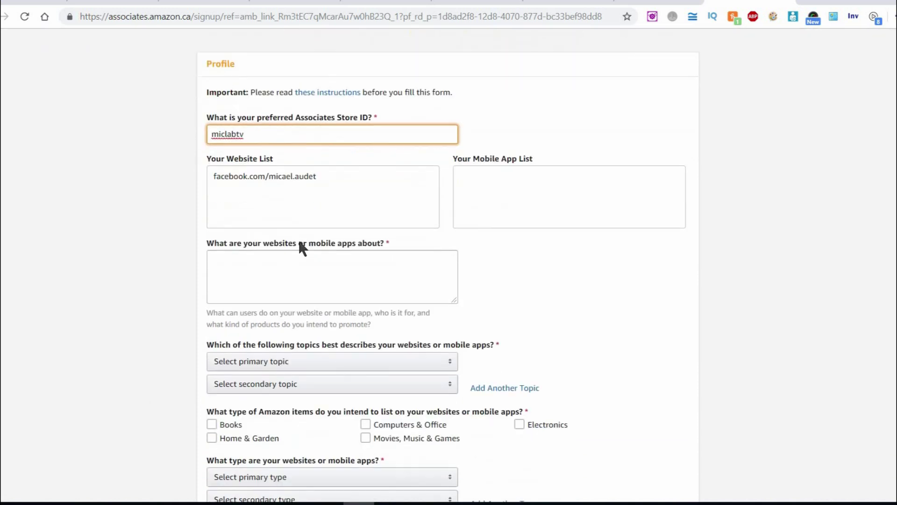
click(291, 269)
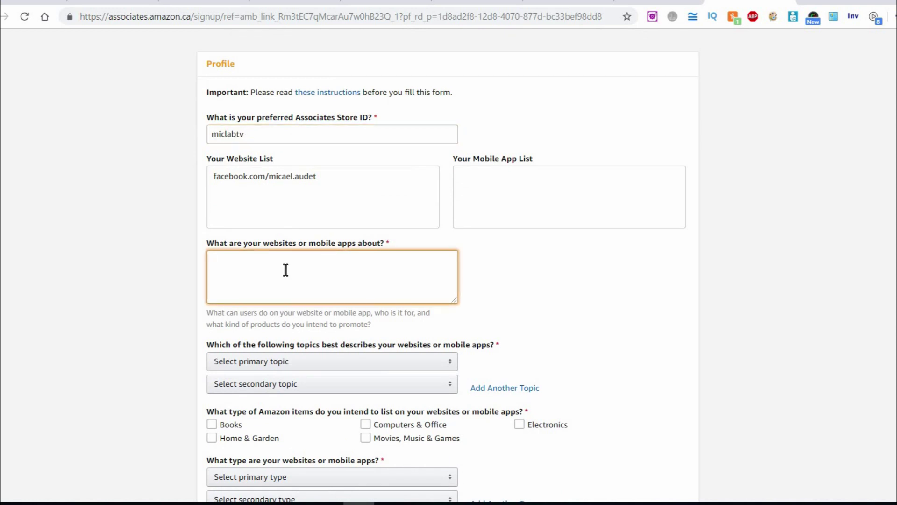
drag(197, 239, 327, 262)
click(303, 274)
text(success , electronic, vr,)
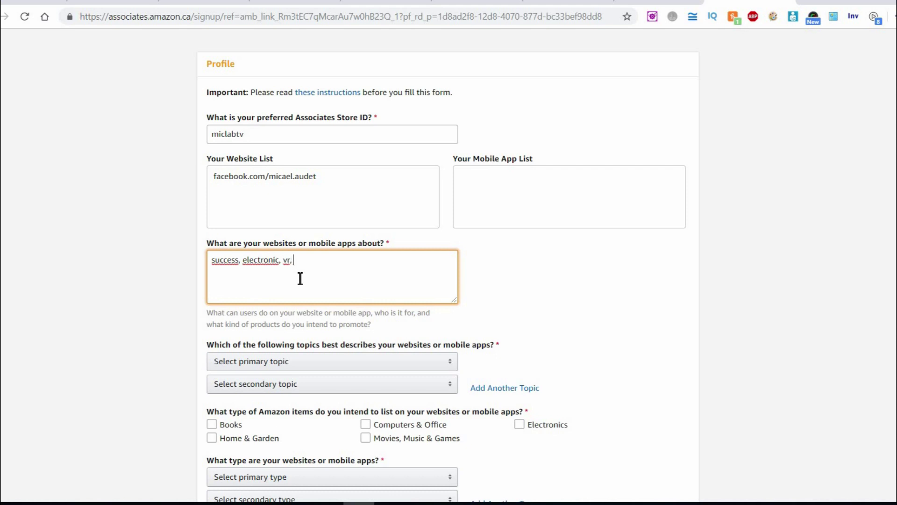
scroll(301, 279, down, 2)
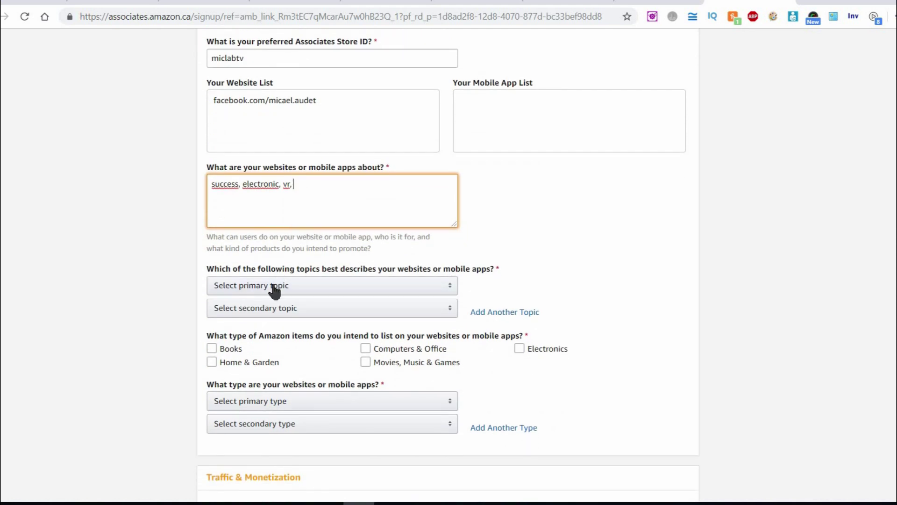
text(fashion)
key(BackSpace)
key(BackSpace)
key(BackSpace)
text(ion,)
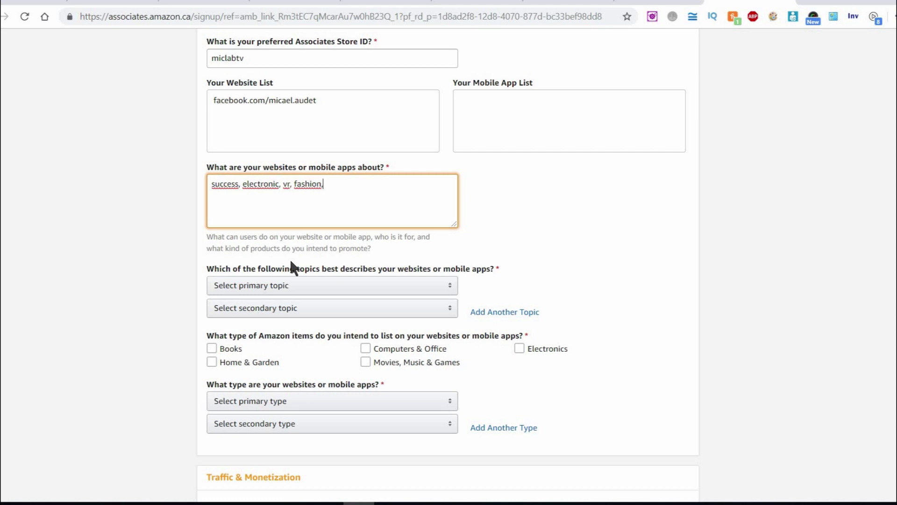
- Choose Social Networking Site as the primary website topic and Business/Industrial as the secondary topic
scroll(293, 267, down, 1)
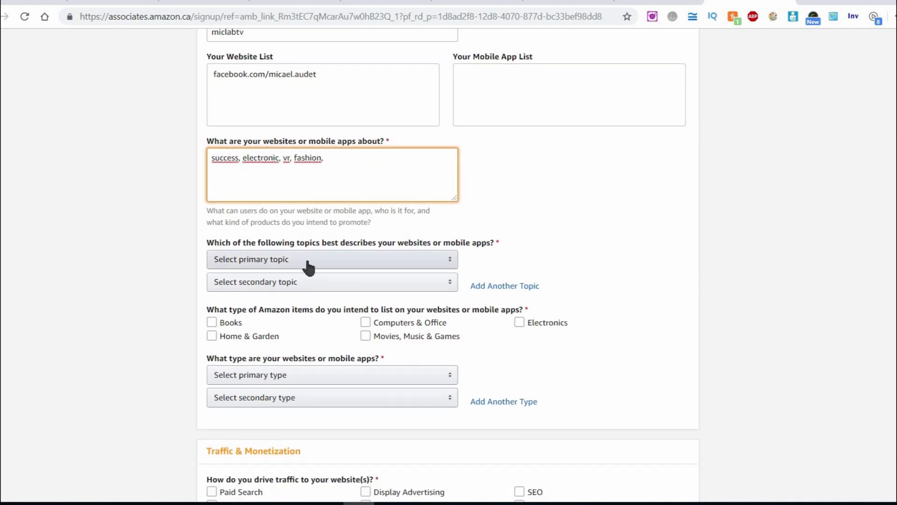
click(309, 268)
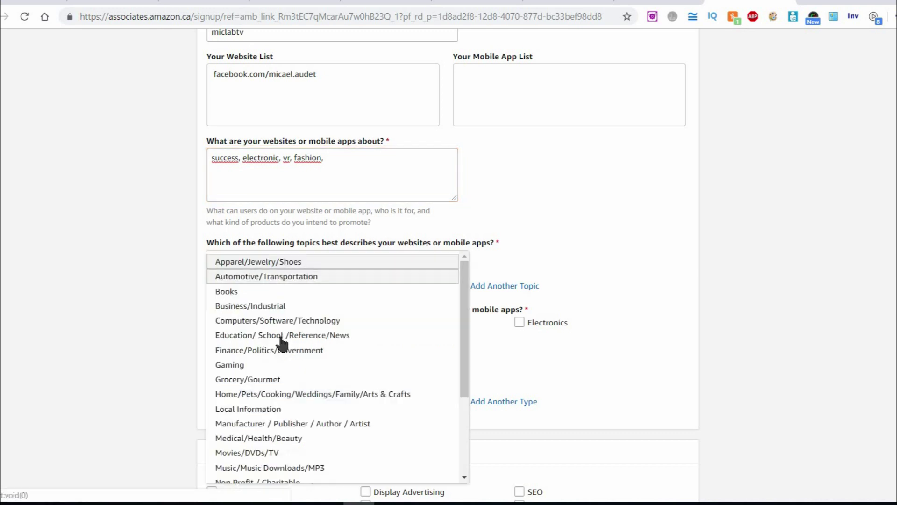
scroll(282, 345, down, 1)
scroll(281, 344, down, 4)
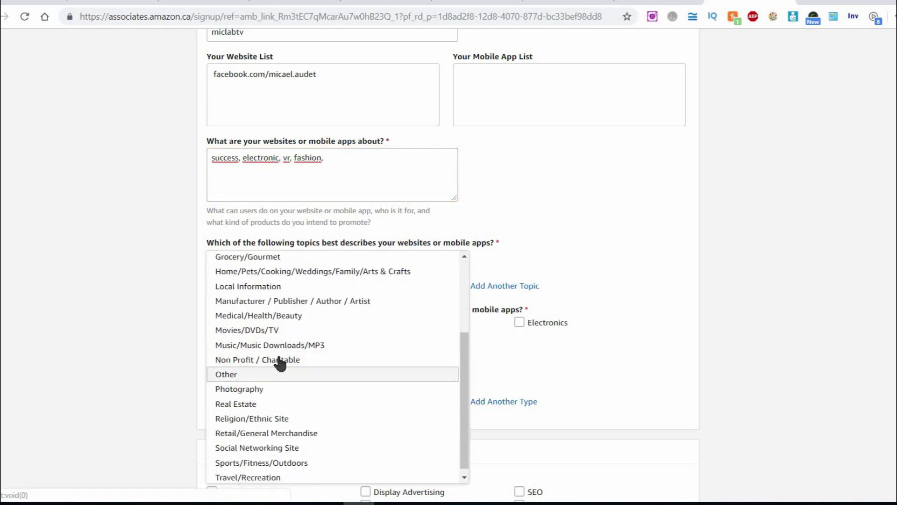
scroll(275, 344, down, 1)
scroll(274, 355, down, 1)
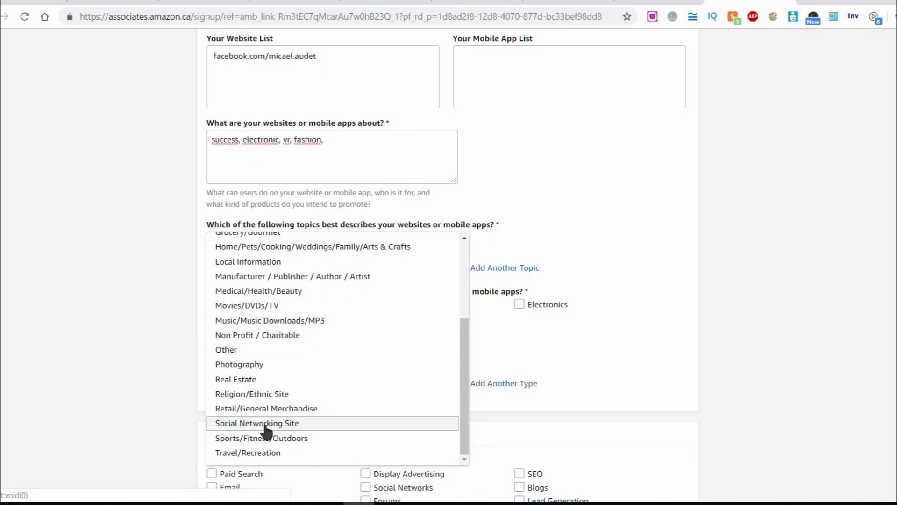
click(265, 426)
click(280, 267)
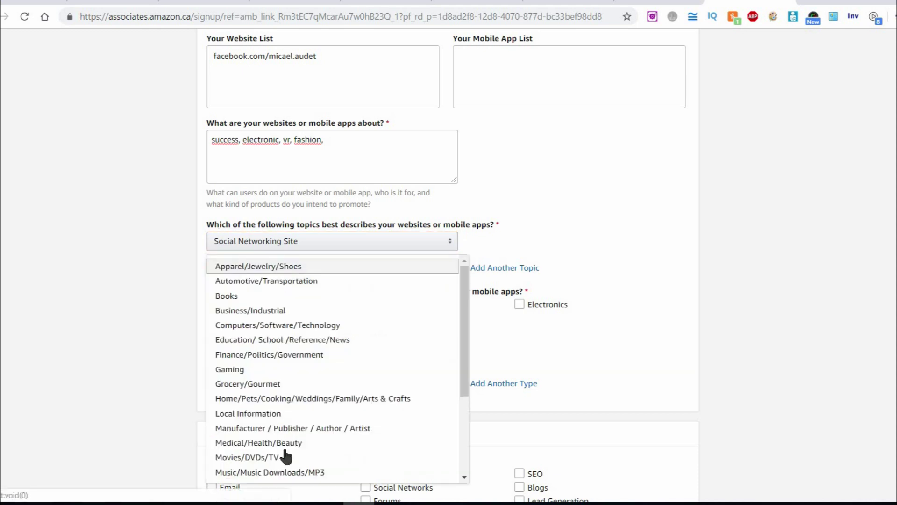
scroll(286, 456, down, 1)
scroll(286, 455, up, 2)
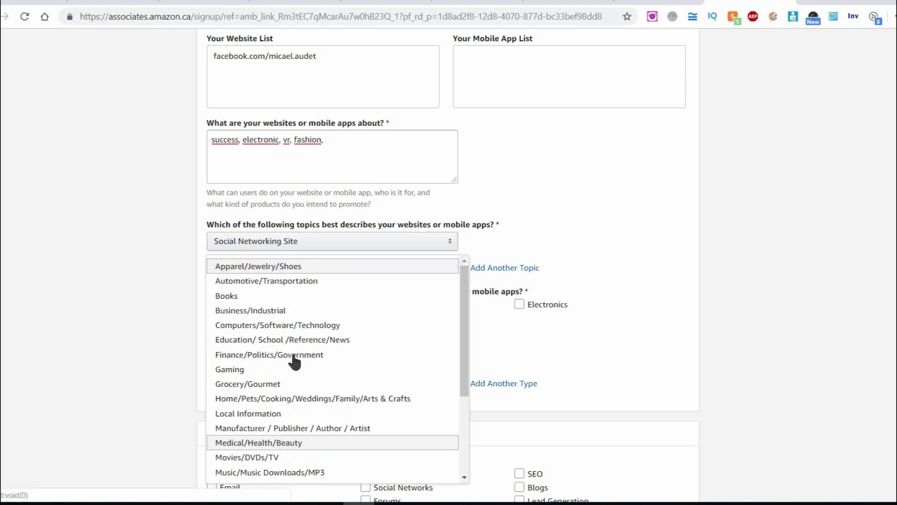
click(266, 313)
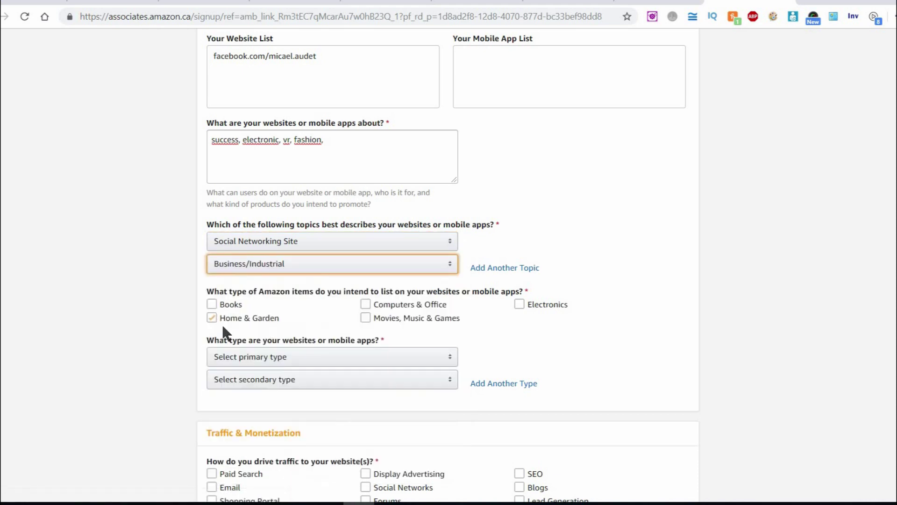
- Select Computers & Office and Electronics as the Amazon items to list
click(400, 299)
click(531, 305)
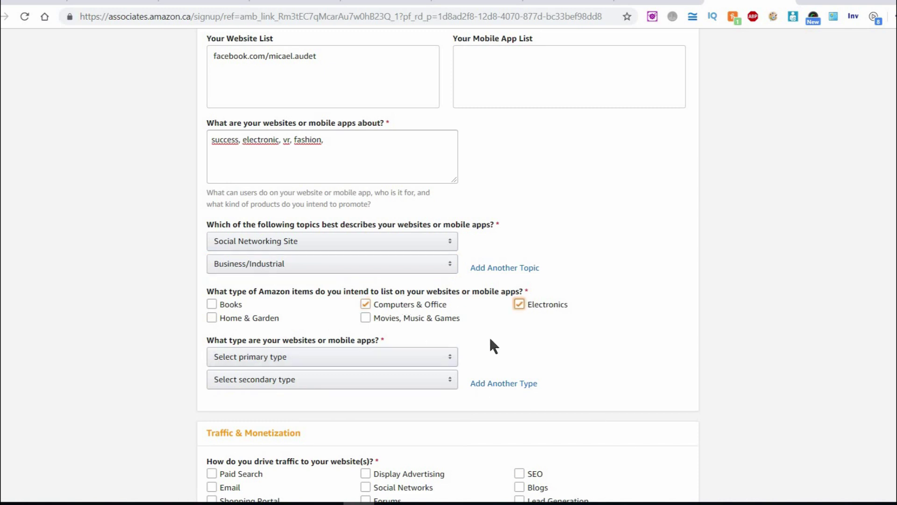
- Set the primary website type to Content or Niche Website and the secondary type to Blog
click(314, 363)
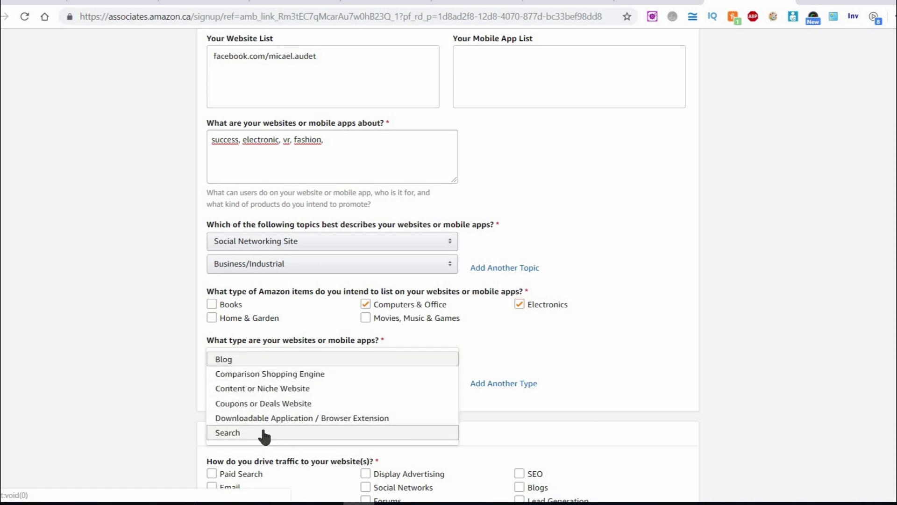
click(276, 388)
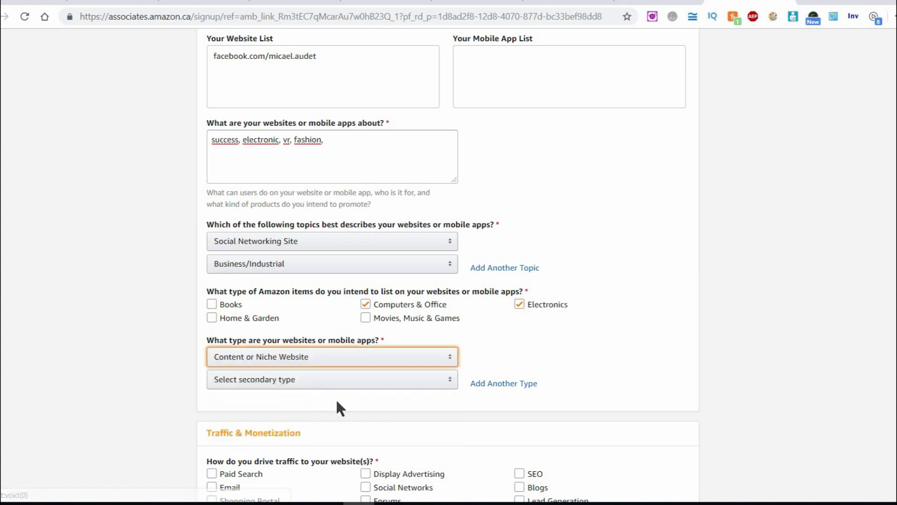
scroll(335, 397, down, 2)
click(381, 286)
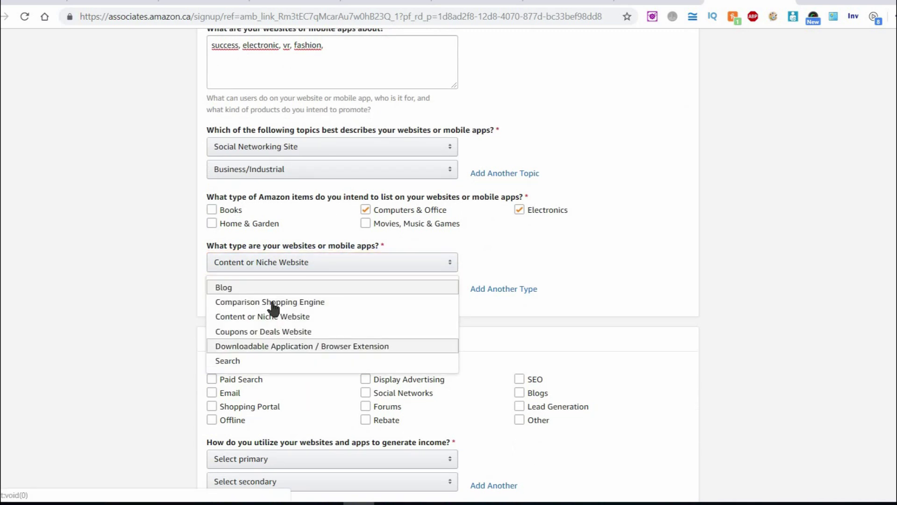
click(150, 309)
click(267, 297)
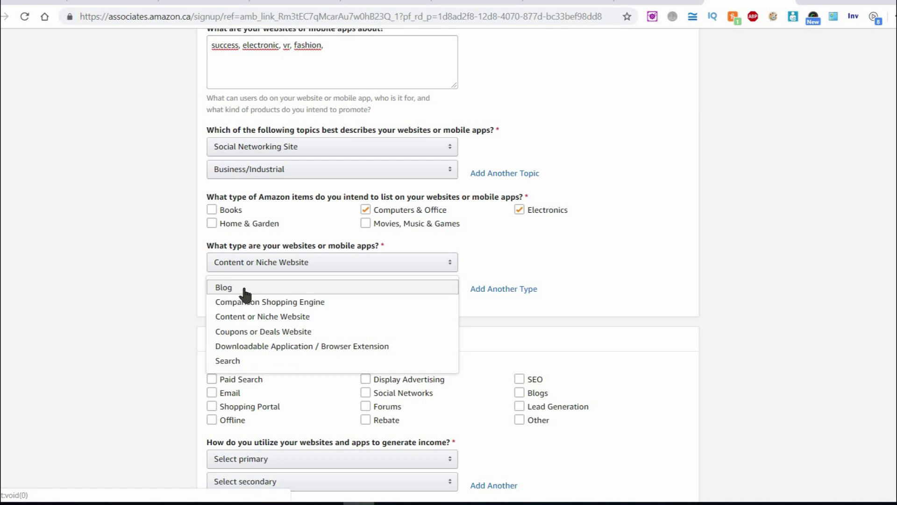
click(248, 288)
- Select Email and Social Networks as the ways of driving traffic to the websites
scroll(283, 342, down, 2)
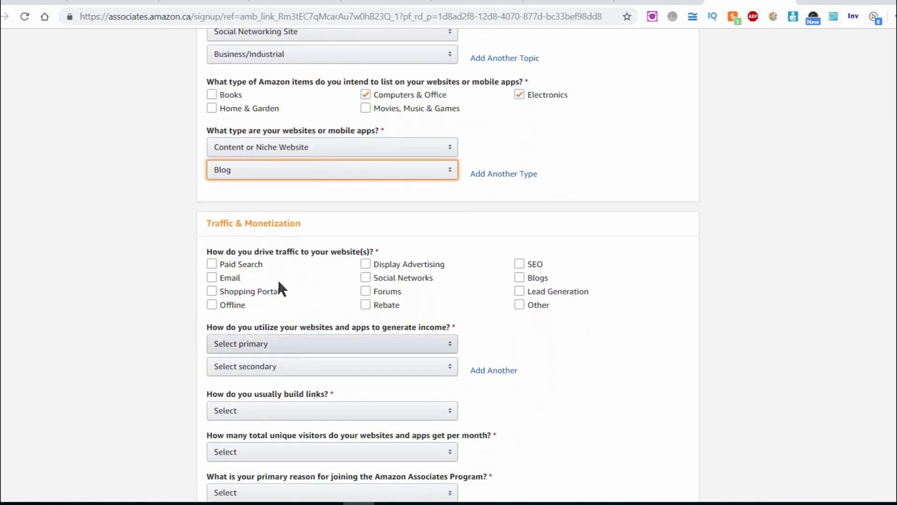
drag(212, 254, 326, 256)
click(326, 256)
click(259, 294)
scroll(260, 299, down, 1)
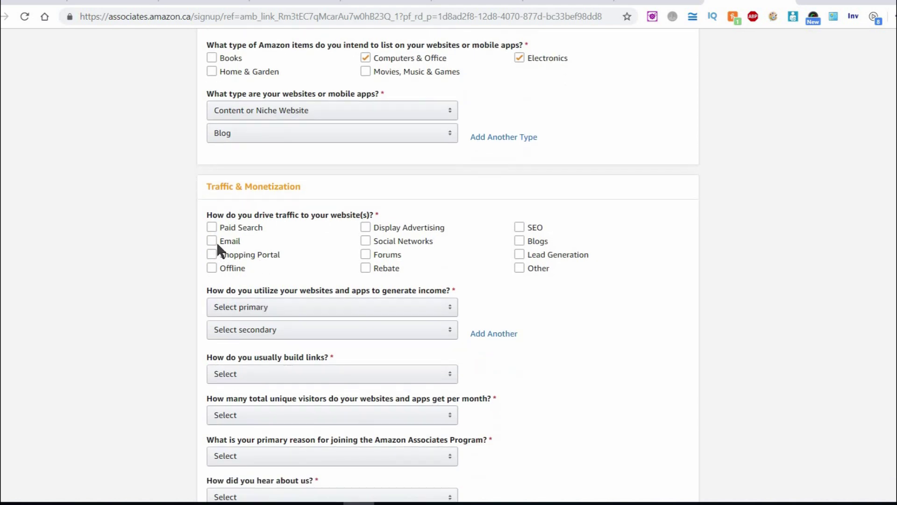
click(214, 240)
click(370, 242)
- Choose Other Affiliate Programs as the primary way the websites generate income and Commission Junction as the secondary one
scroll(258, 275, down, 7)
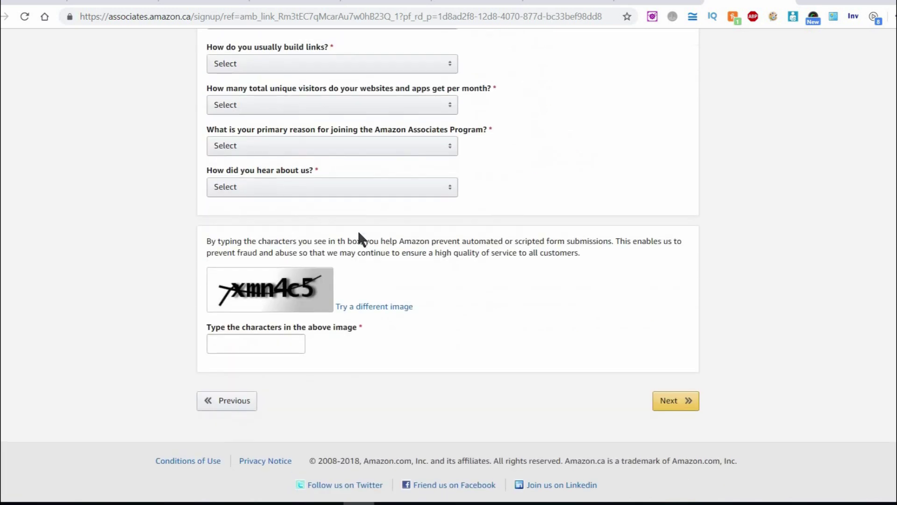
scroll(357, 236, up, 7)
scroll(358, 236, down, 3)
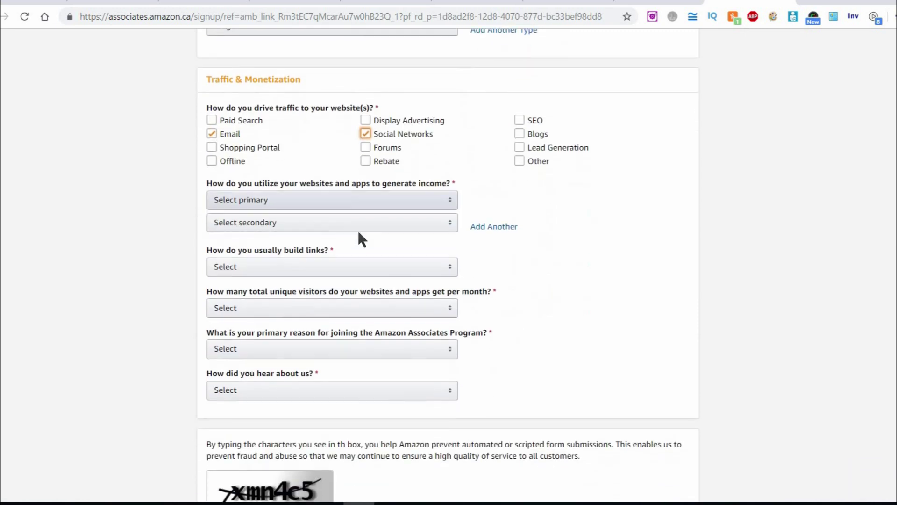
click(294, 206)
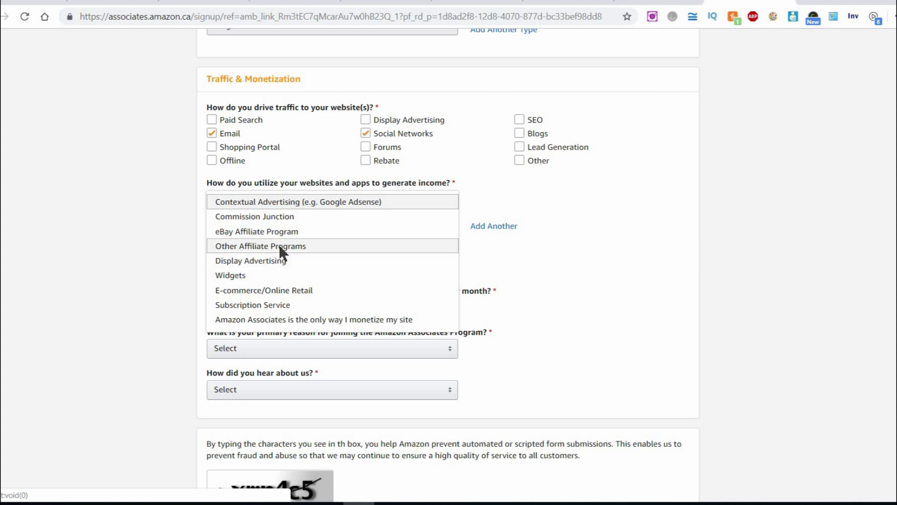
click(279, 247)
click(306, 222)
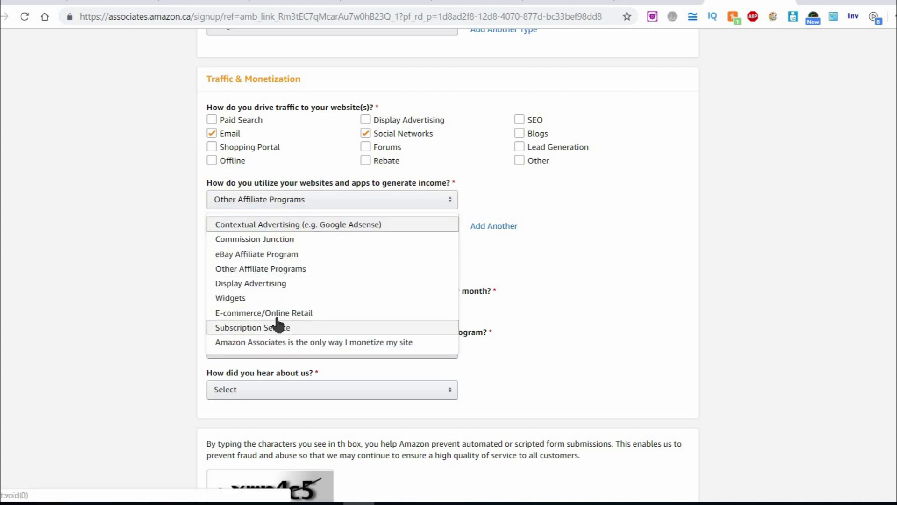
click(295, 239)
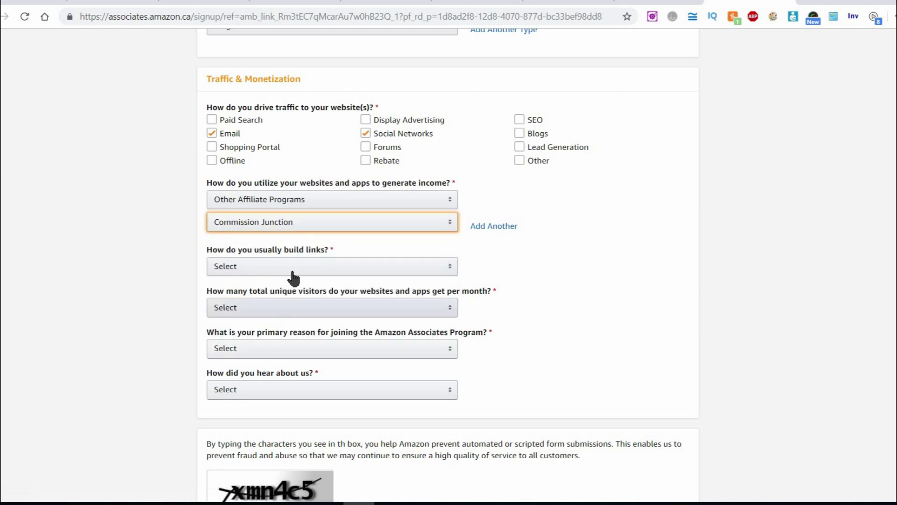
- Set the usual link-building method to Other and the monthly unique visitors to From 501 to 5,000
click(294, 269)
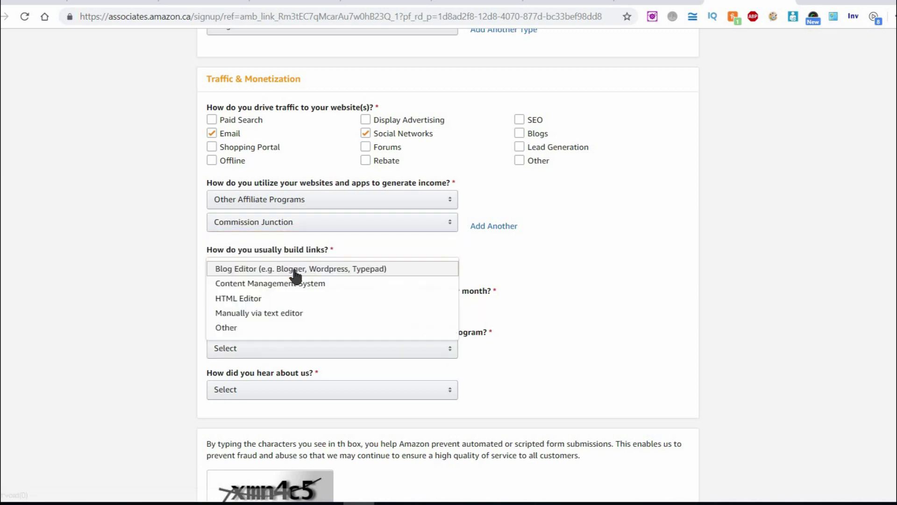
click(275, 327)
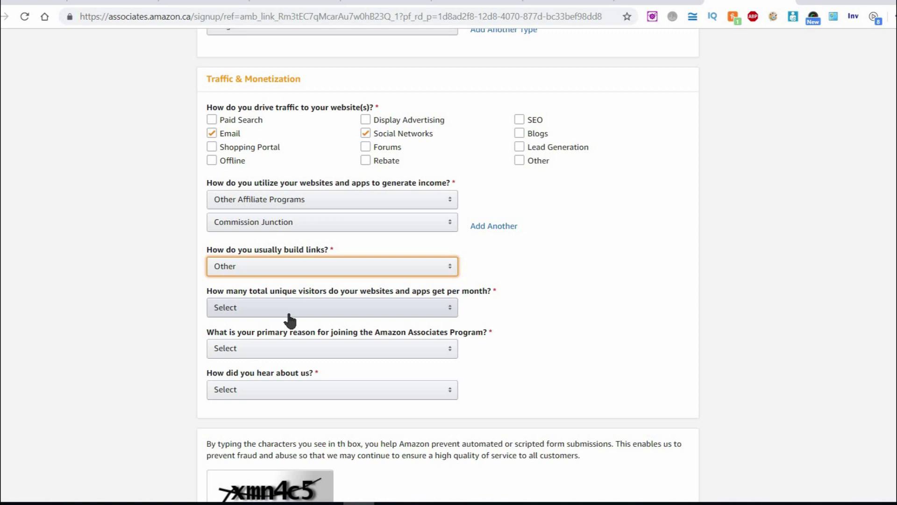
click(290, 317)
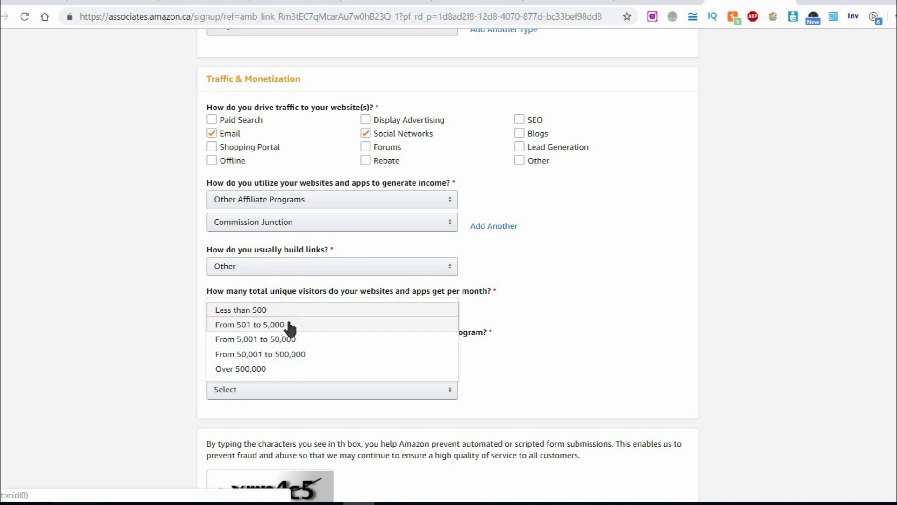
click(289, 325)
- Choose "To monetize my site" as the primary reason for joining and Word of Mouth as how the program was heard about
click(286, 355)
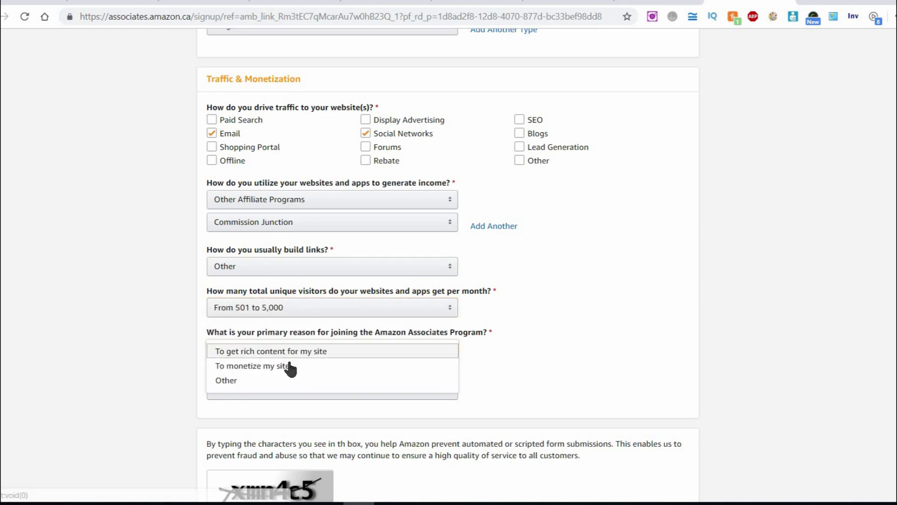
click(285, 368)
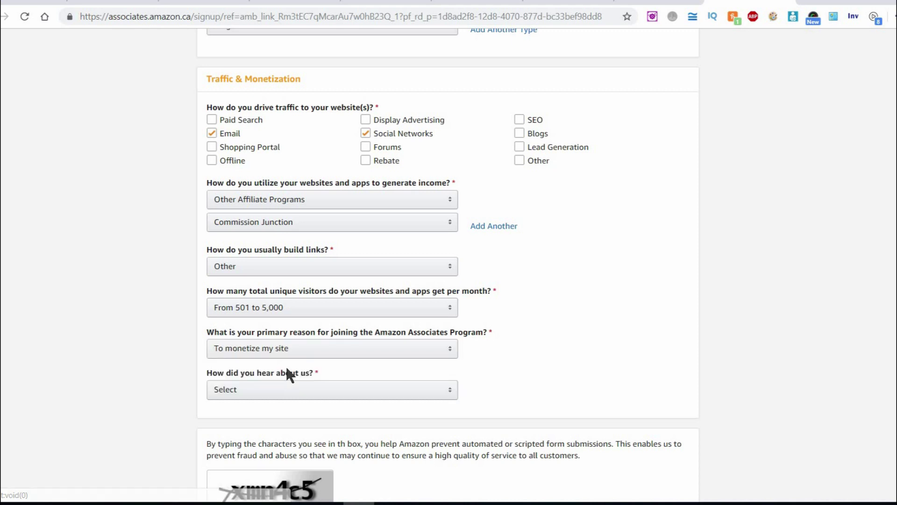
click(286, 395)
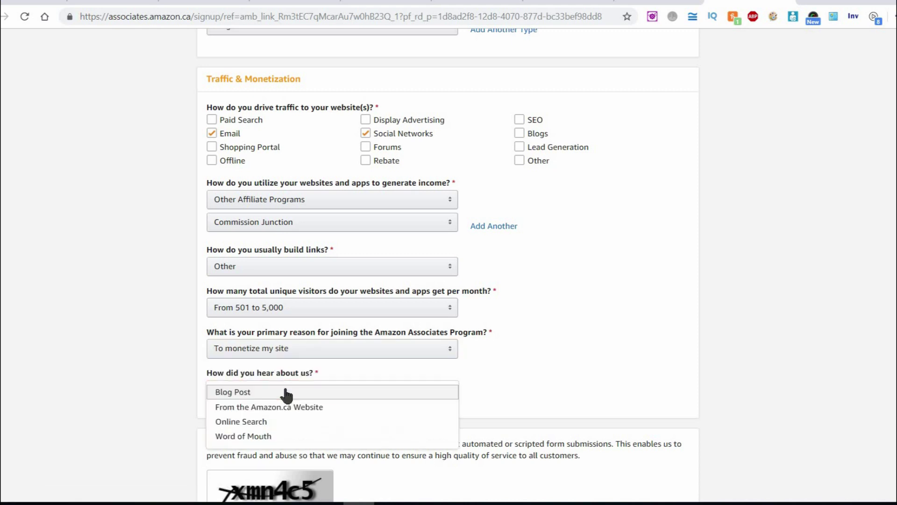
click(273, 436)
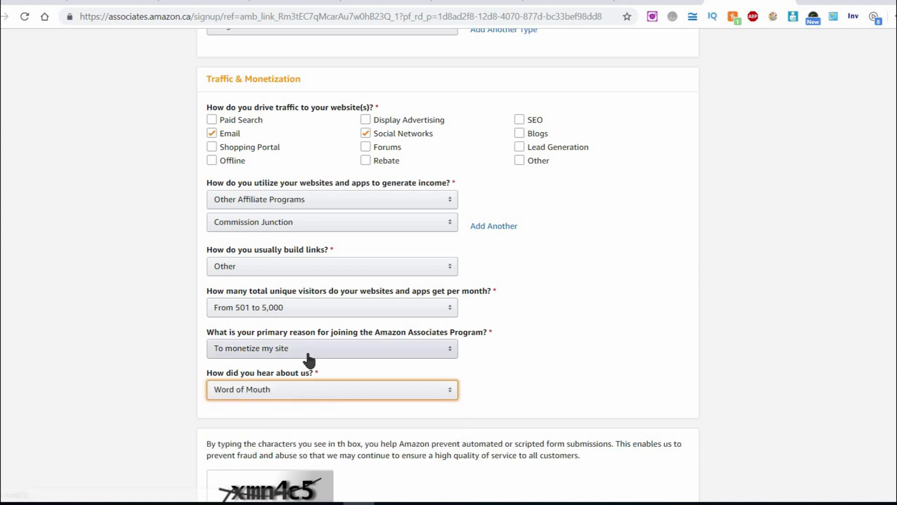
- Request a different captcha image and activate the field for its characters
scroll(262, 205, down, 4)
click(251, 364)
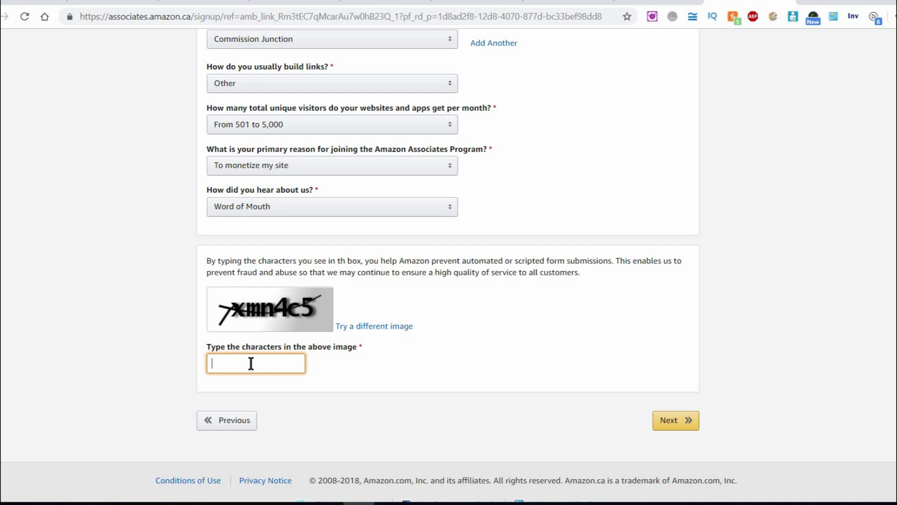
click(366, 328)
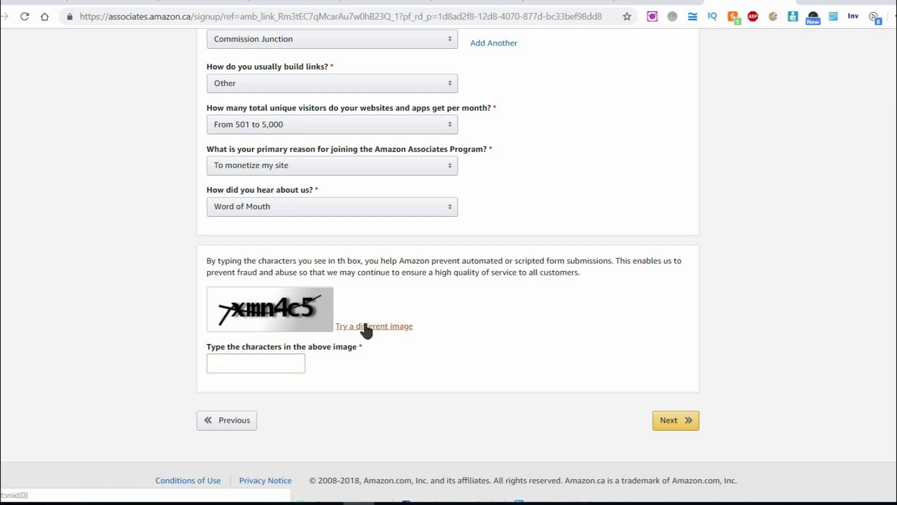
click(242, 363)
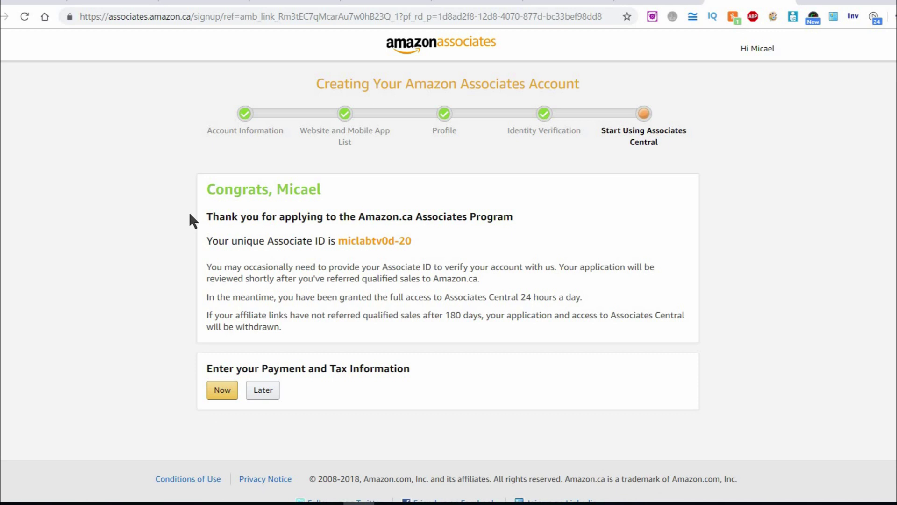
- Review the application confirmation with the Associate ID and postpone entering the payment and tax information
drag(189, 211, 355, 220)
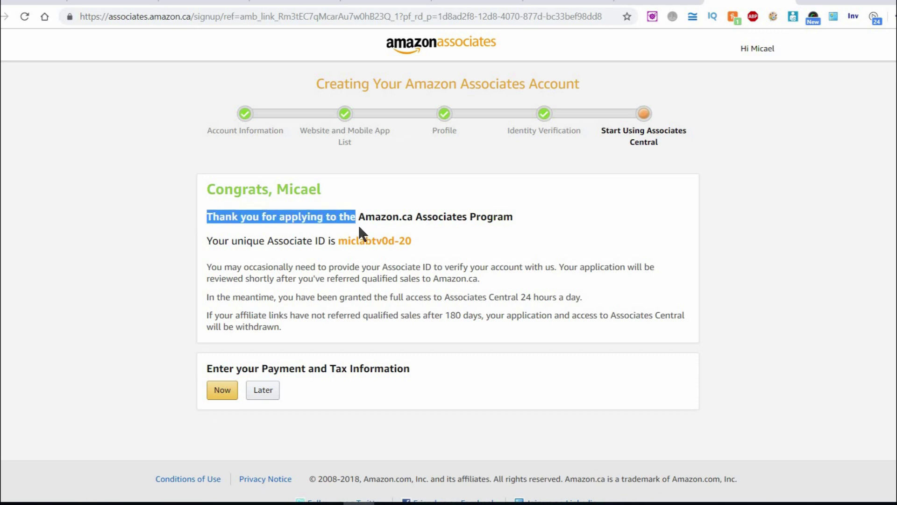
drag(243, 243, 433, 255)
click(432, 256)
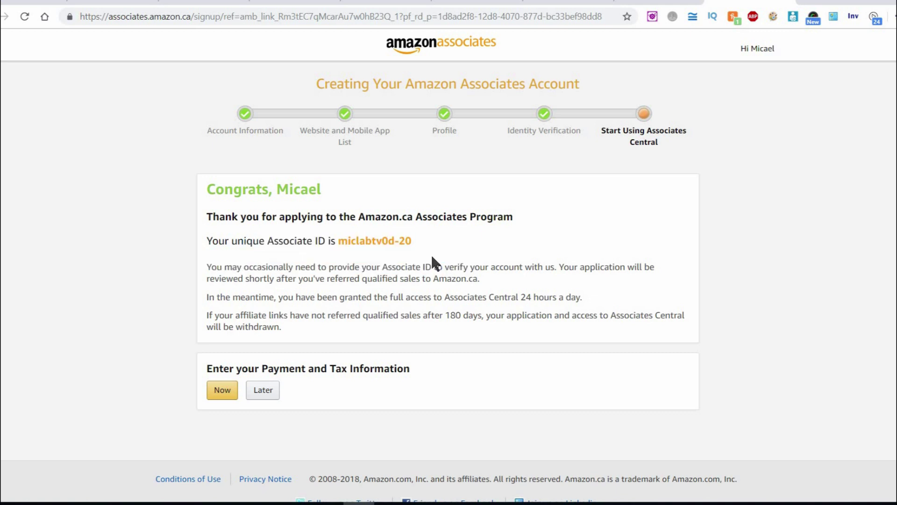
drag(213, 368, 413, 371)
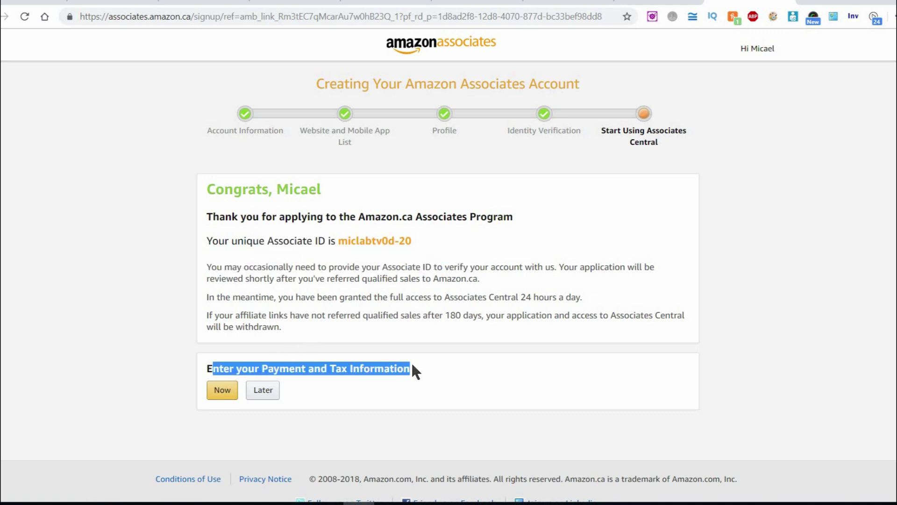
click(302, 375)
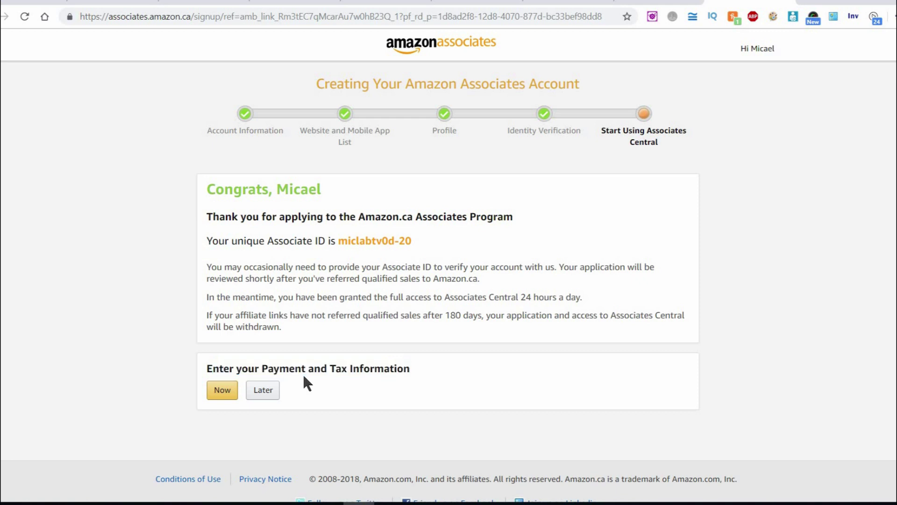
click(264, 392)
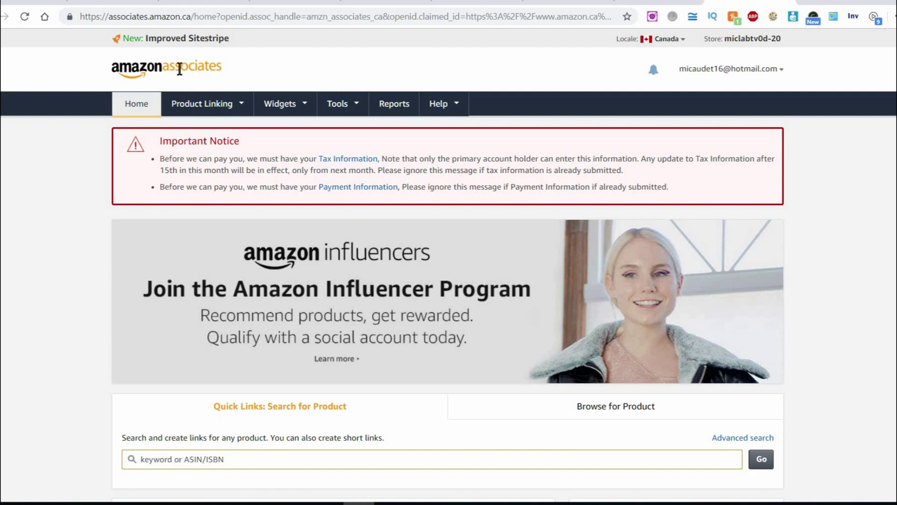
- Look over the Associates home page and search its product quick links for "tv 4k"
scroll(210, 302, down, 9)
scroll(211, 306, down, 7)
scroll(211, 306, up, 15)
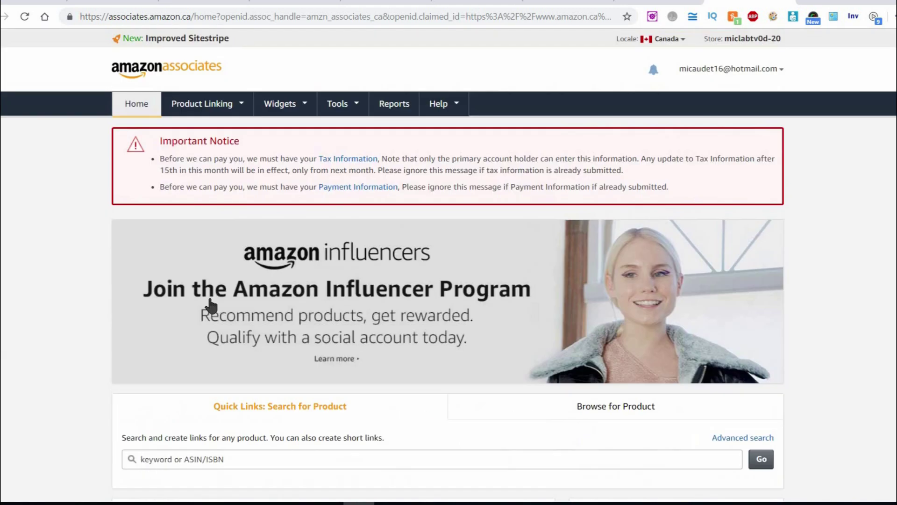
scroll(210, 301, down, 5)
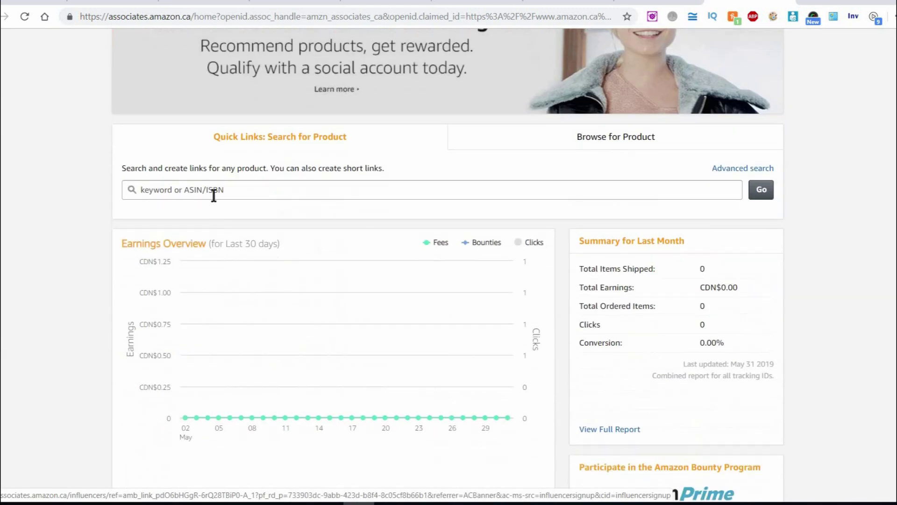
click(214, 194)
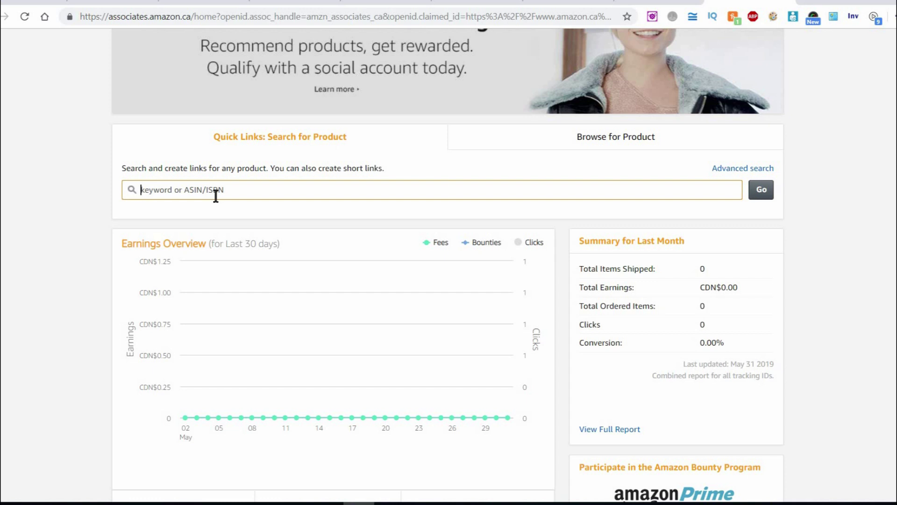
text(tv 4k)
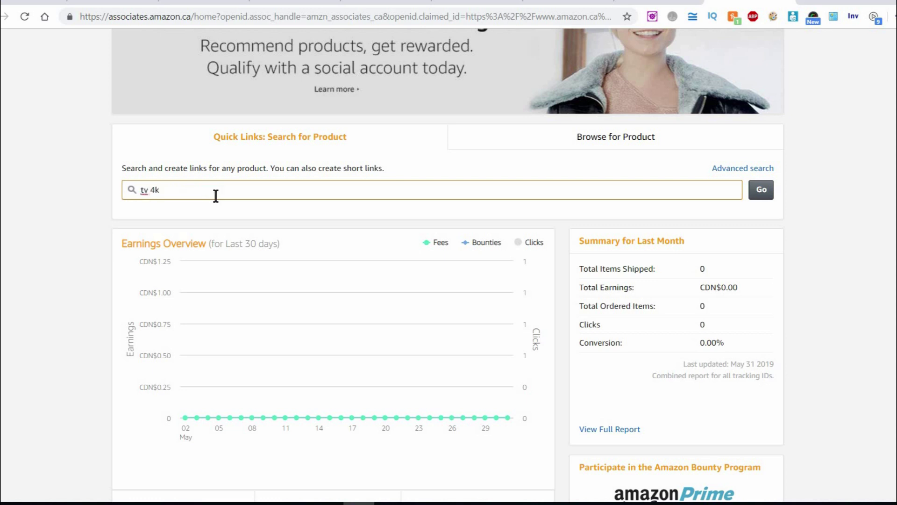
key(Return)
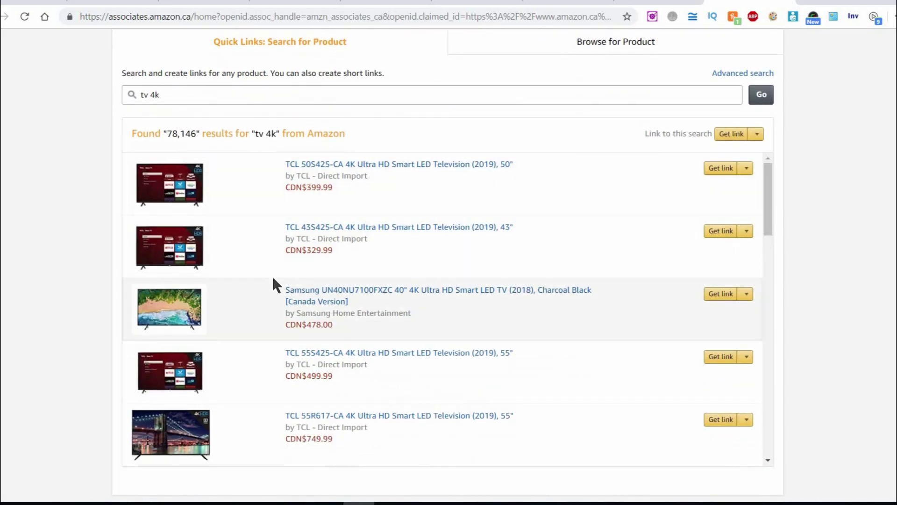
- Browse the 4K television results and get a text link for the TCL 55R617-CA 55-inch model
scroll(273, 279, down, 1)
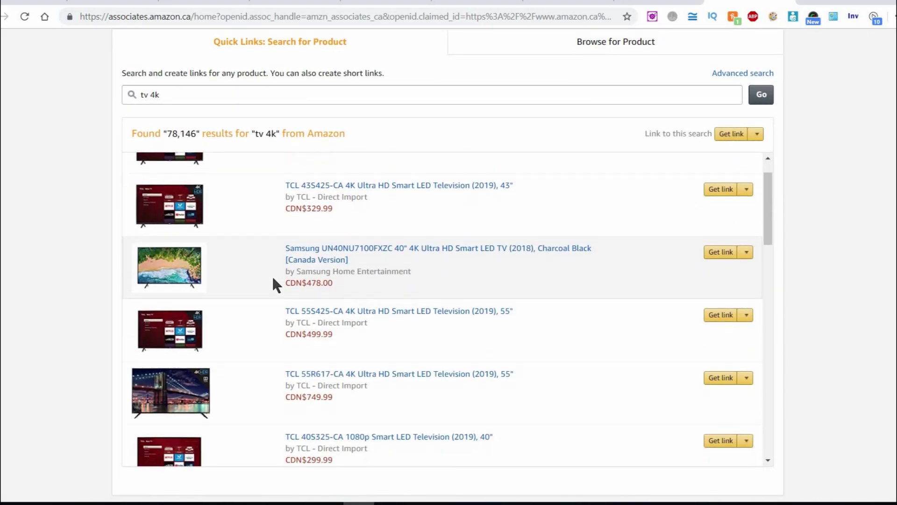
scroll(274, 284, down, 3)
scroll(274, 285, up, 3)
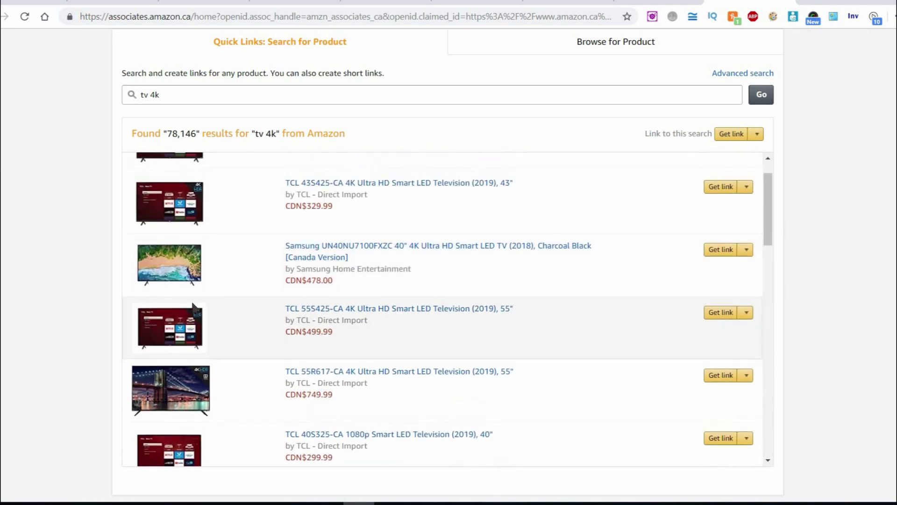
scroll(236, 369, down, 1)
scroll(236, 365, down, 1)
scroll(243, 355, down, 1)
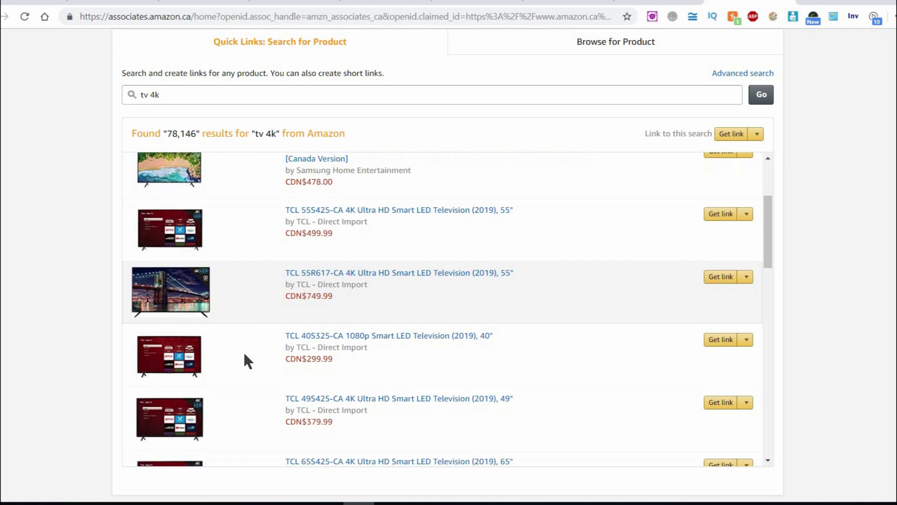
scroll(245, 354, down, 1)
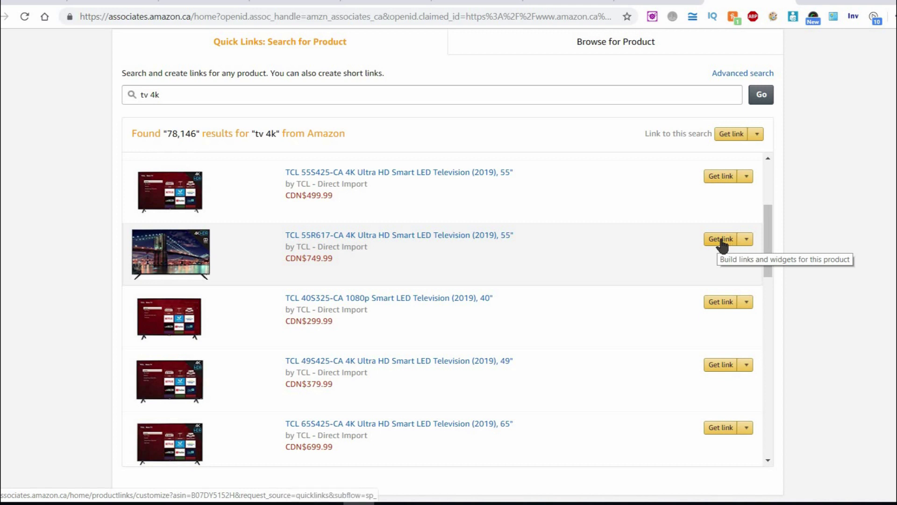
click(746, 240)
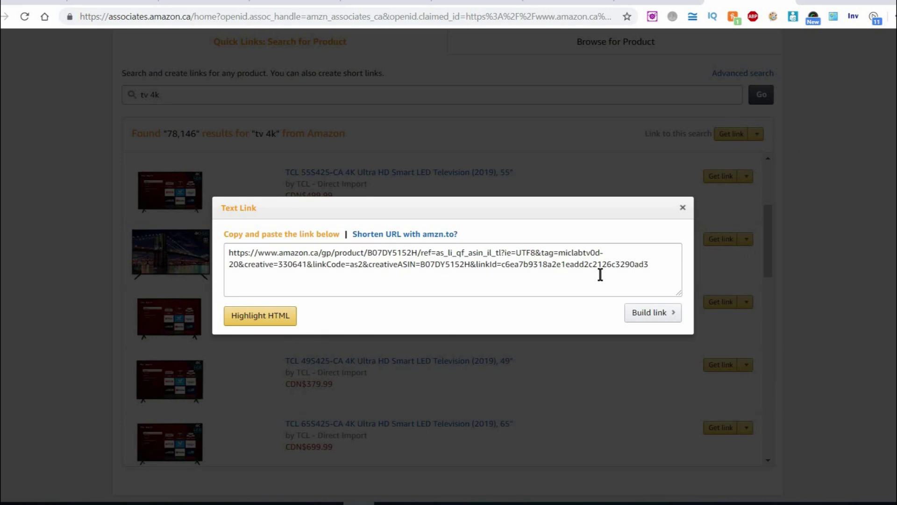
- Shorten the television's affiliate URL with amzn.to and copy the short link
click(374, 260)
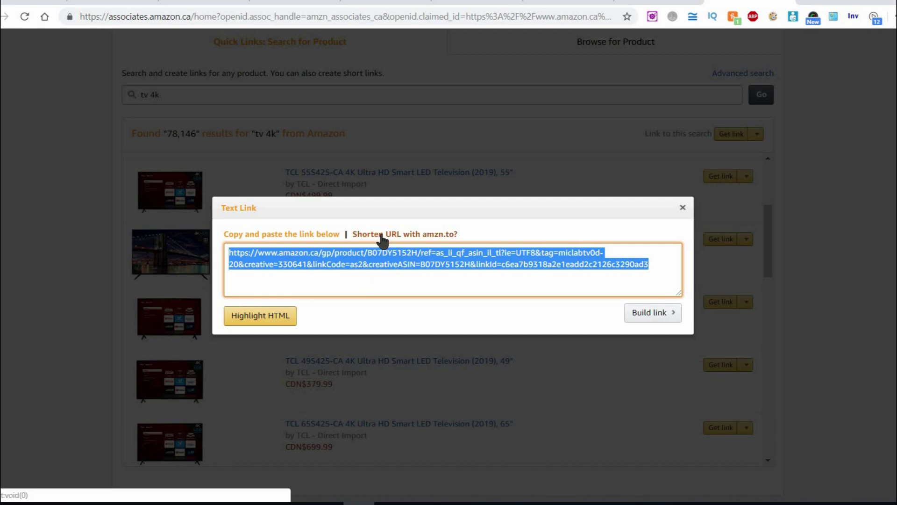
click(405, 235)
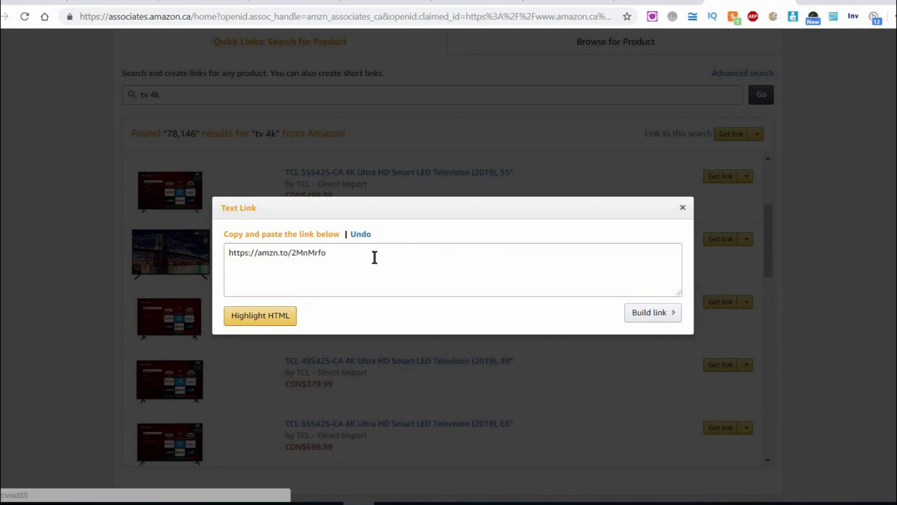
drag(327, 253, 237, 241)
key(ctrl+c)
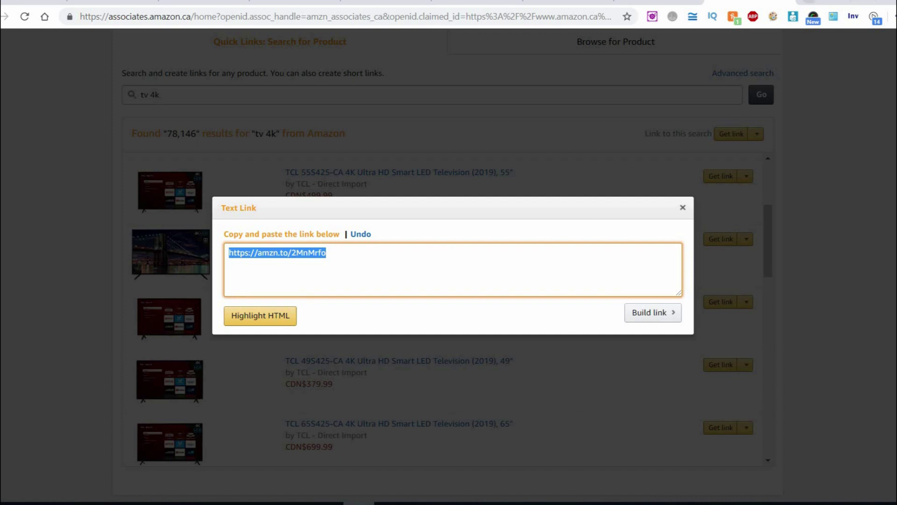
- Open the copied short affiliate link in a new browser tab
key(ctrl+t)
key(ctrl+v)
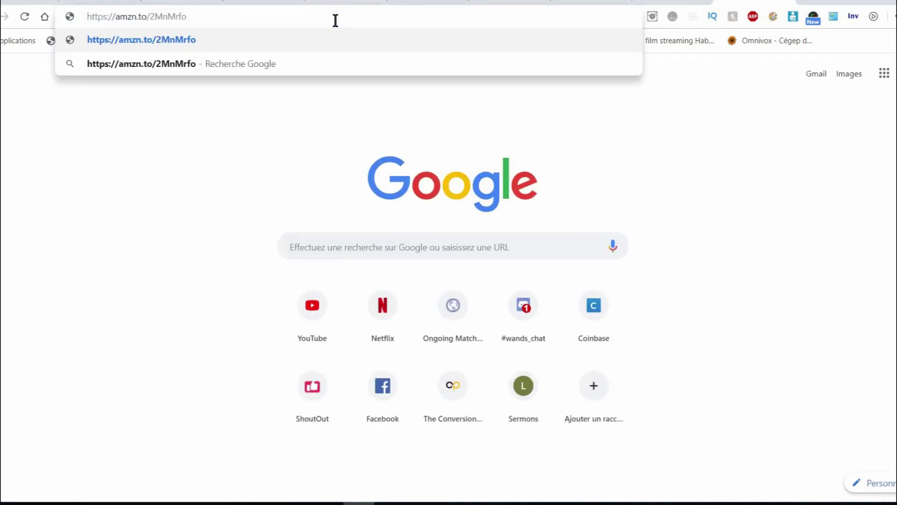
key(Return)
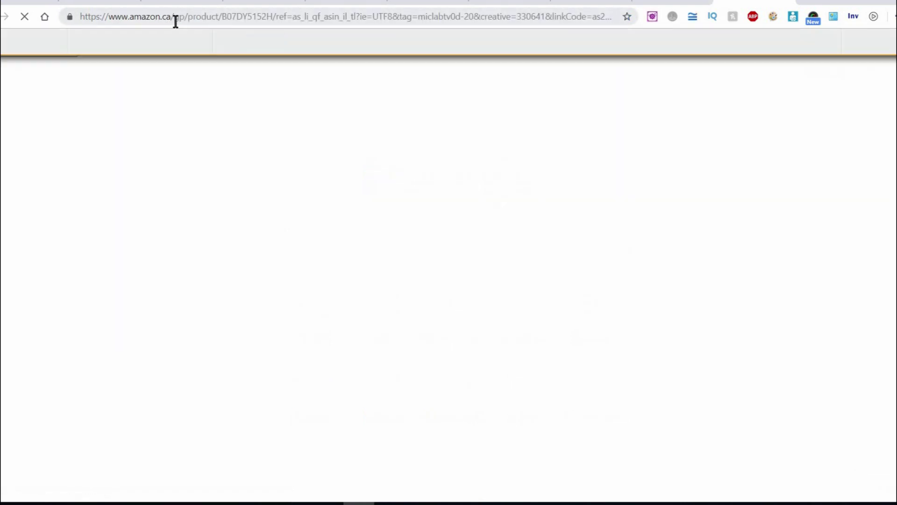
- Look over the television's Amazon product page, including its description and size options, and highlight the current price
scroll(241, 267, down, 5)
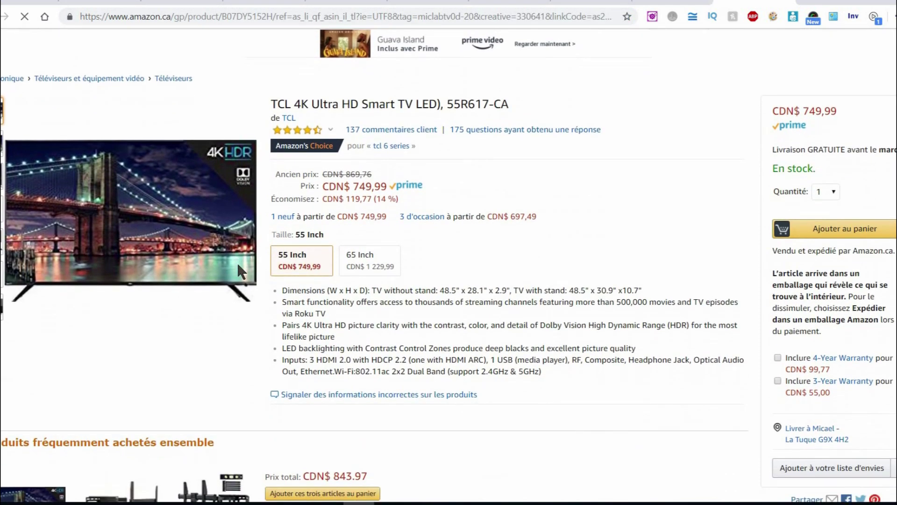
scroll(237, 262, down, 4)
scroll(436, 259, up, 8)
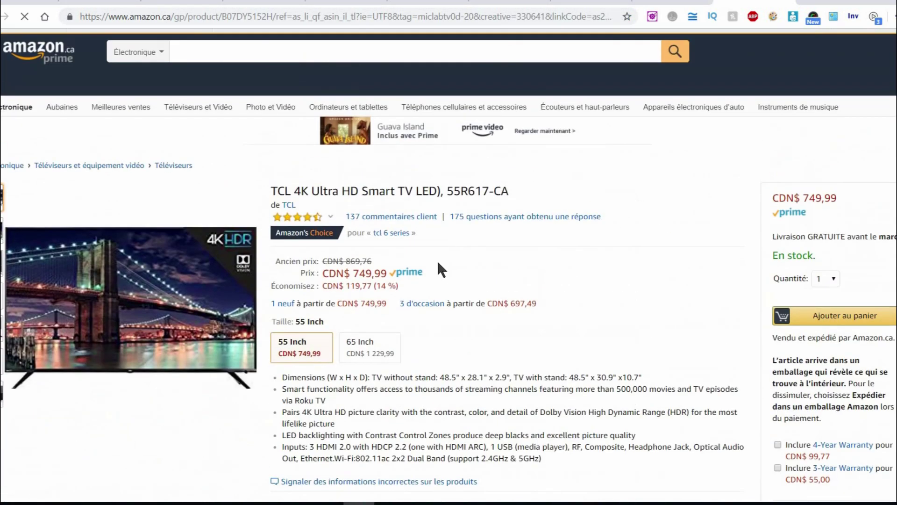
scroll(328, 192, down, 2)
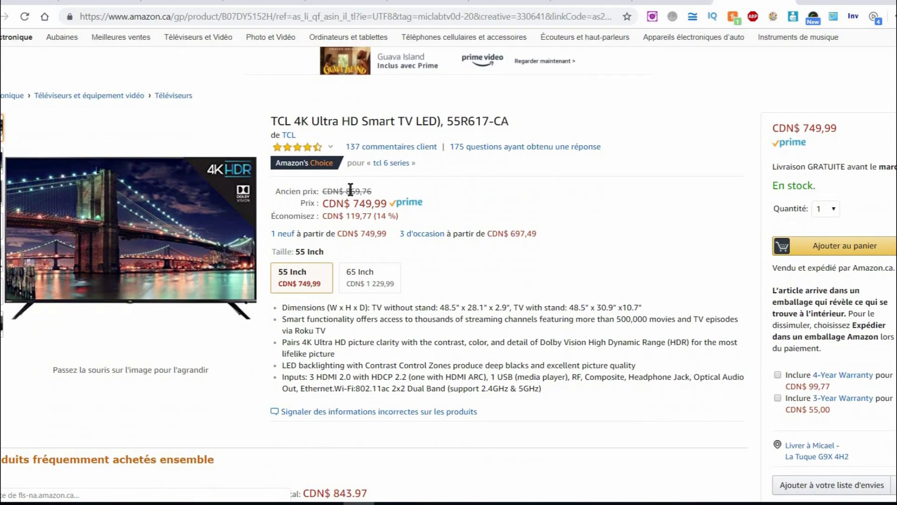
scroll(350, 190, down, 2)
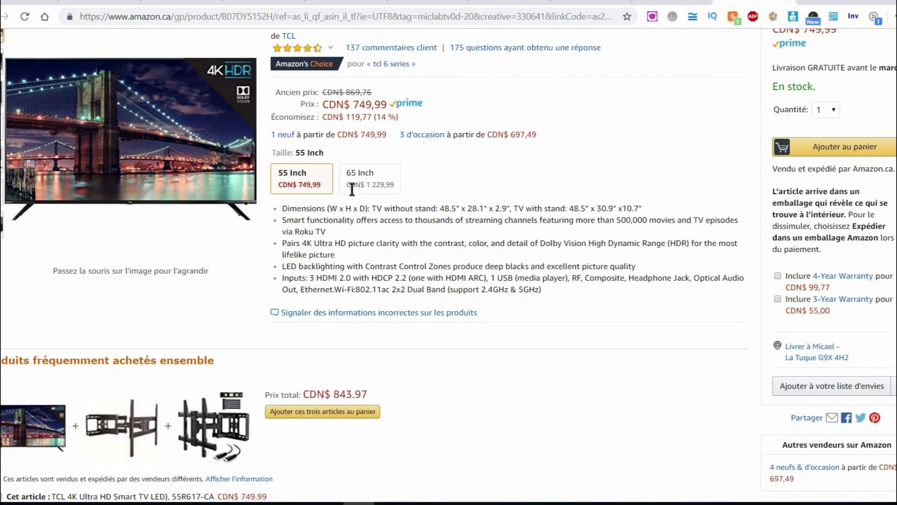
scroll(559, 236, down, 2)
scroll(559, 233, up, 6)
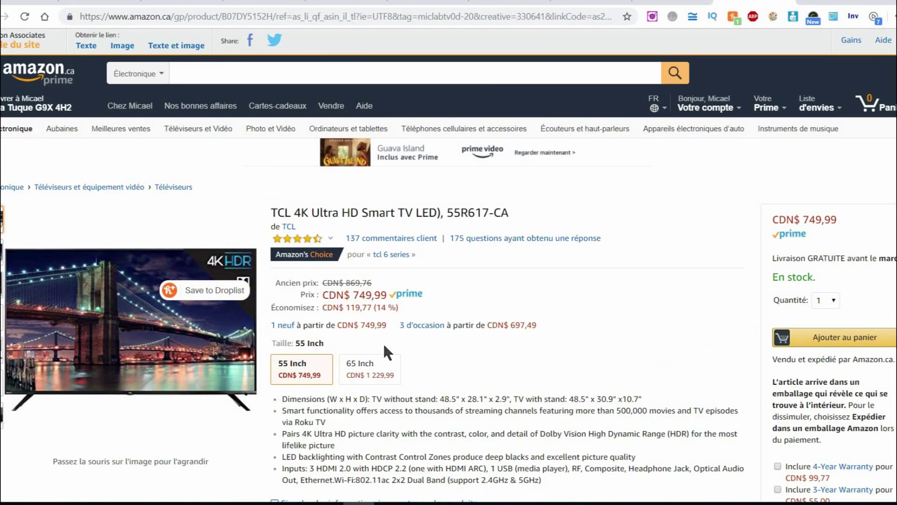
drag(349, 293, 399, 295)
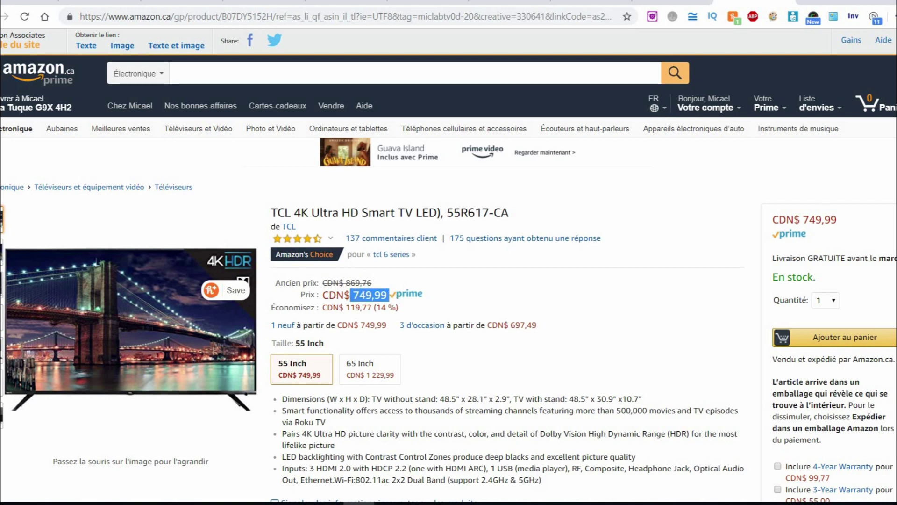
- Switch to Calculator, work out 4 percent of 750 by dividing by 100 and multiplying by 4, and minimize it
key(alt+Tab)
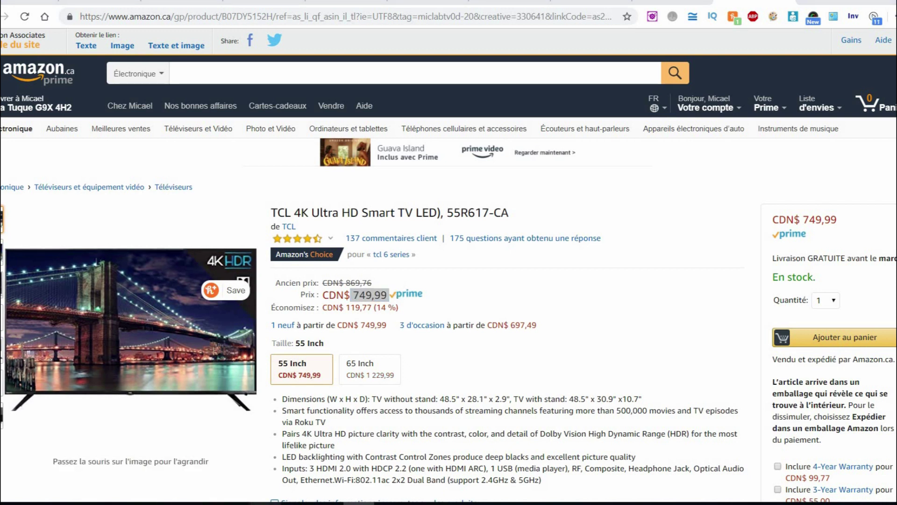
text(4)
key(BackSpace)
text(750)
key(slash)
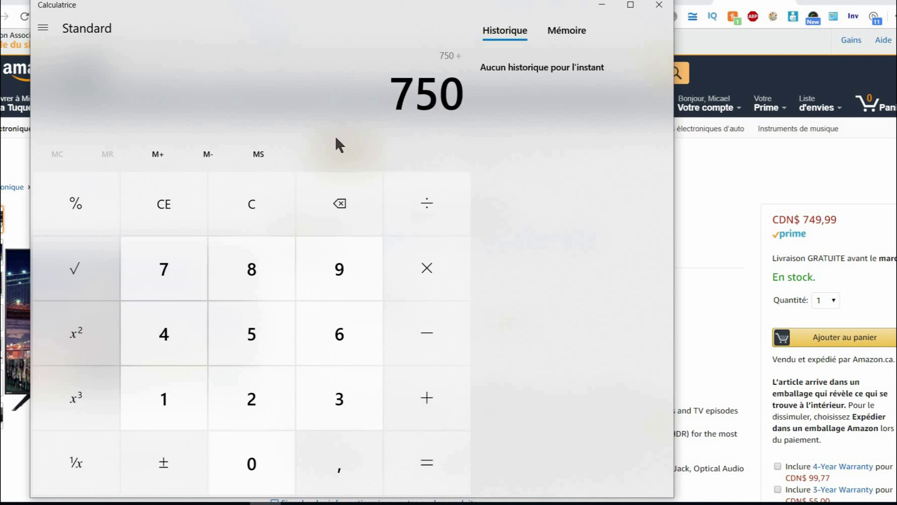
text(100)
key(Return)
key(asterisk)
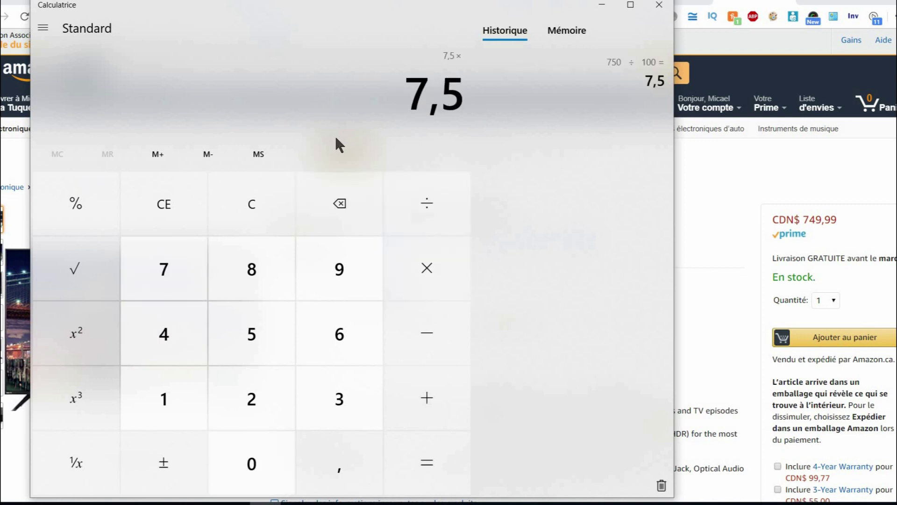
text(4)
key(Return)
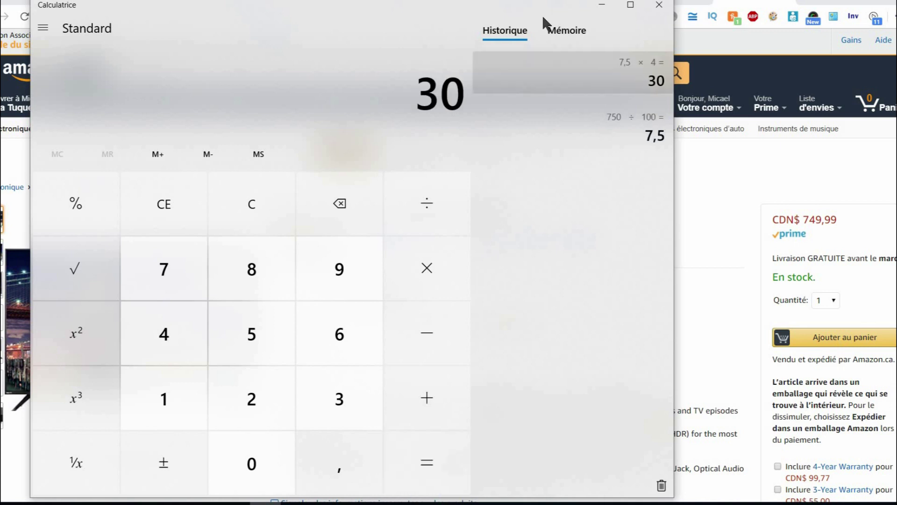
click(602, 5)
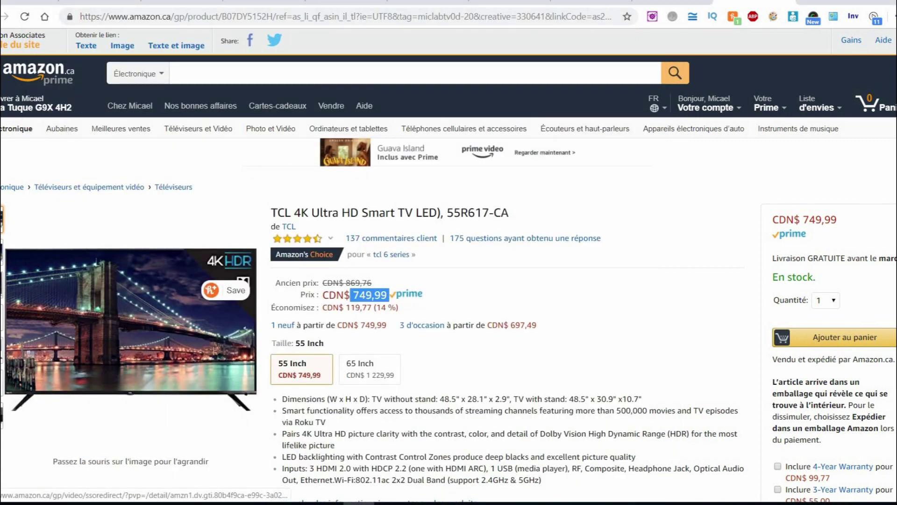
- Return to the Associates page, dismiss the Text Link dialog, and search the product quick links for "electric car"
key(ctrl+Tab)
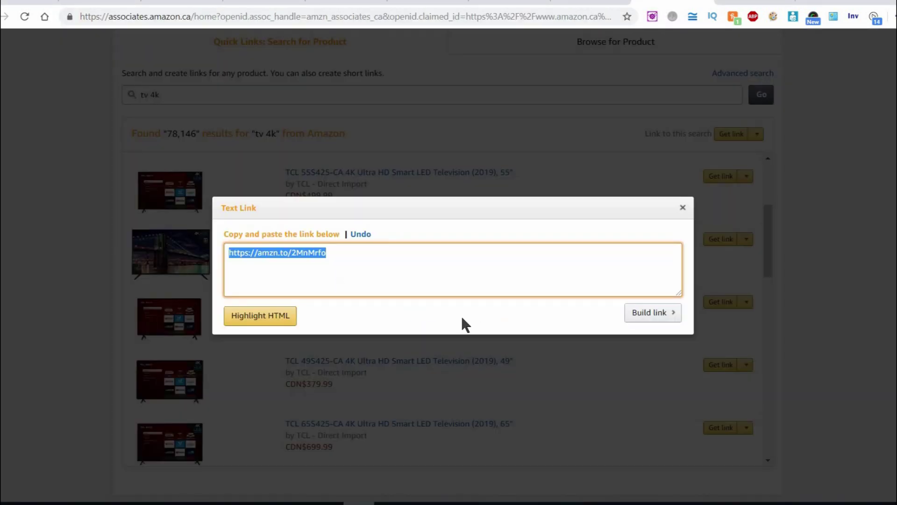
click(524, 179)
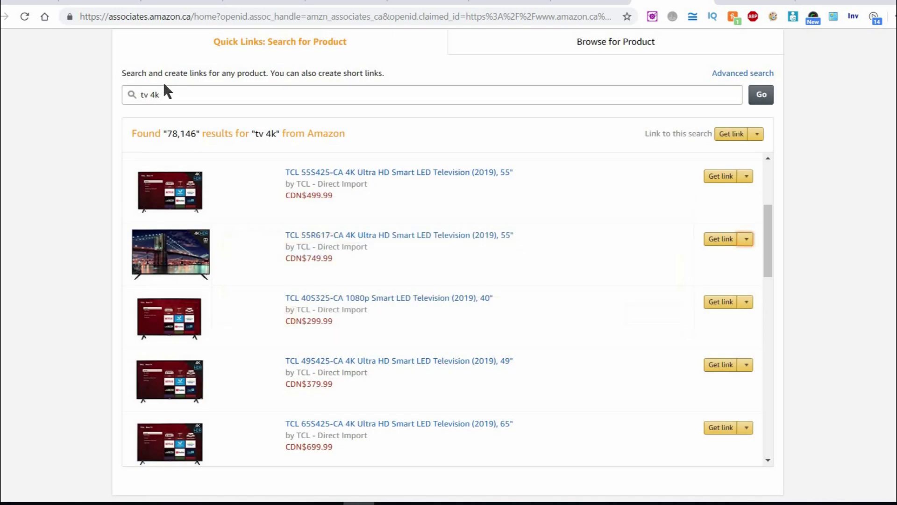
drag(171, 94, 97, 99)
key(BackSpace)
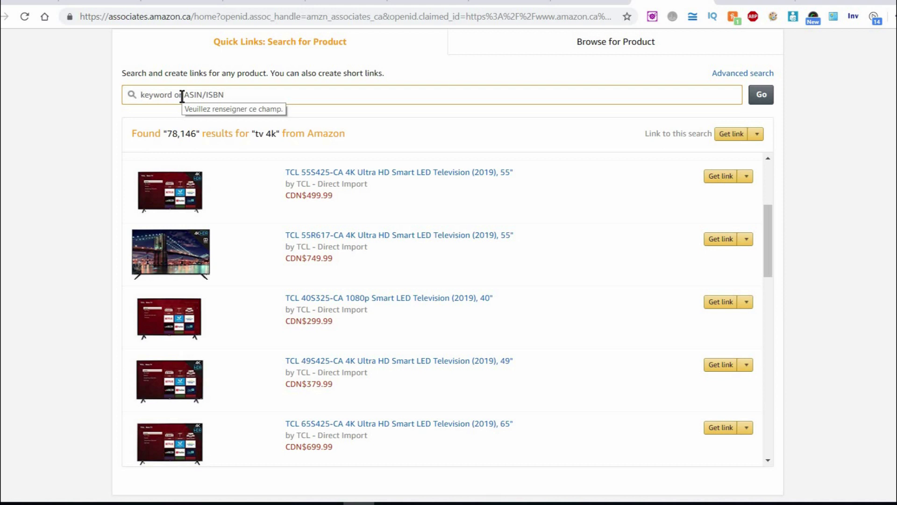
text(electr)
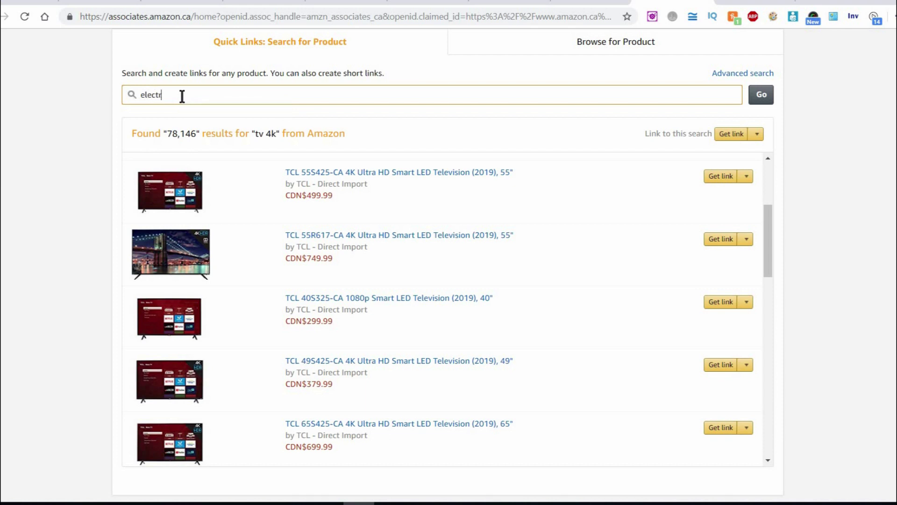
text(ic car)
key(Return)
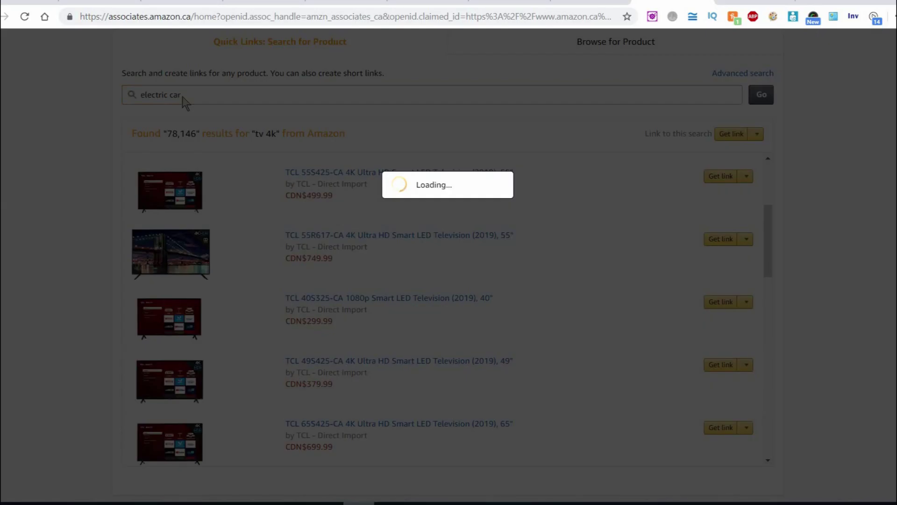